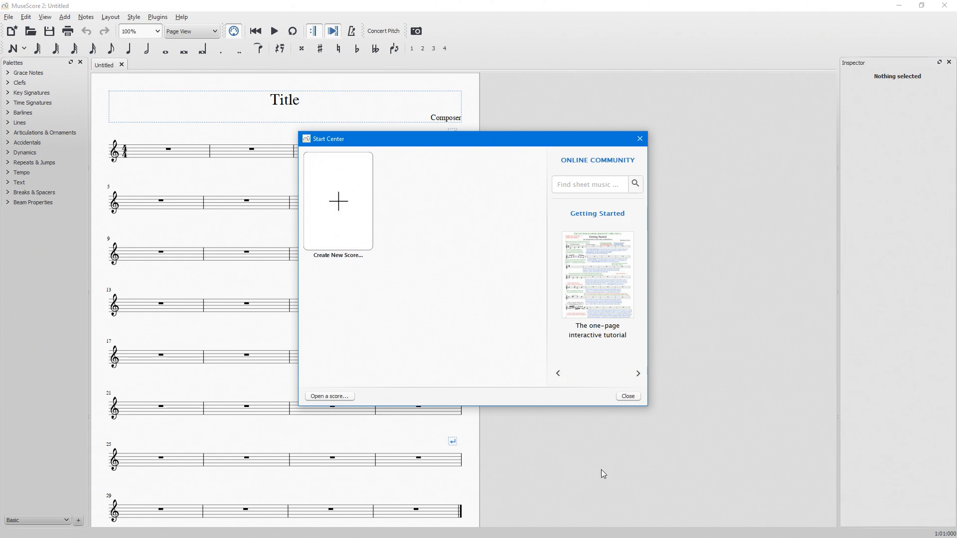
Create a new score titled "New Music" with the subtitle "Musescore Tutorial".
left_click(357, 229)
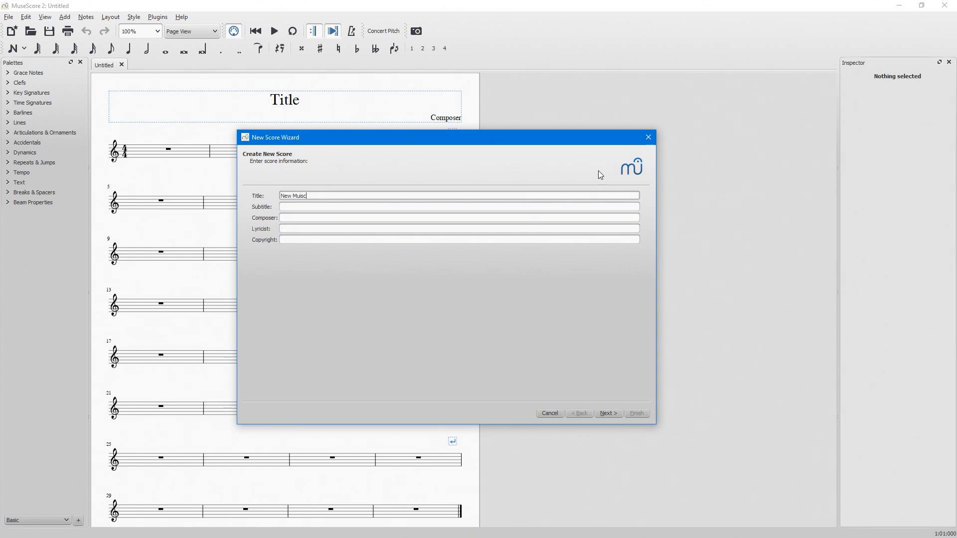
type("New Music")
key("Tab")
type("M")
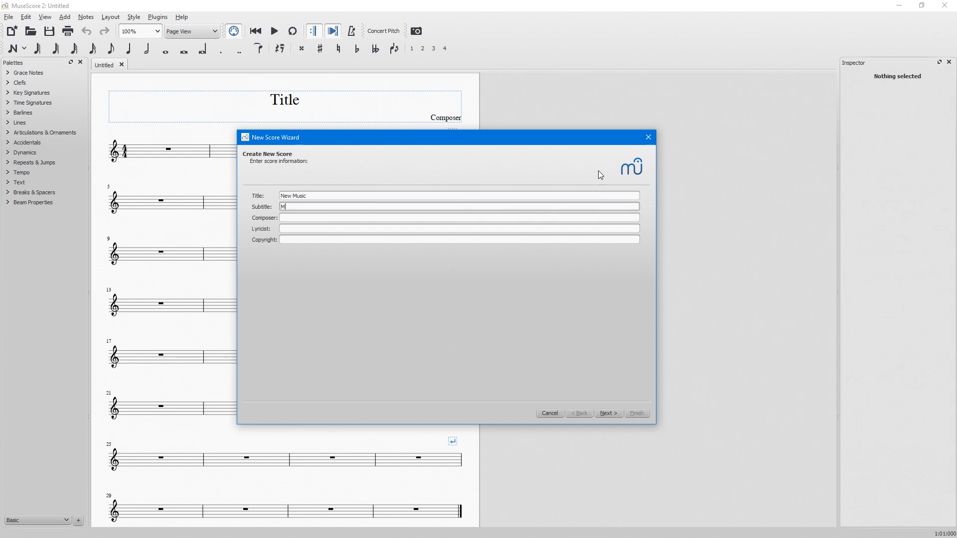
type("usescore Tutorial")
key("Tab")
Set the composer to "Your Home Recording", the lyricist to "YHR" and the copyright to "Copyright 2018", and continue to the template choice.
type("Your")
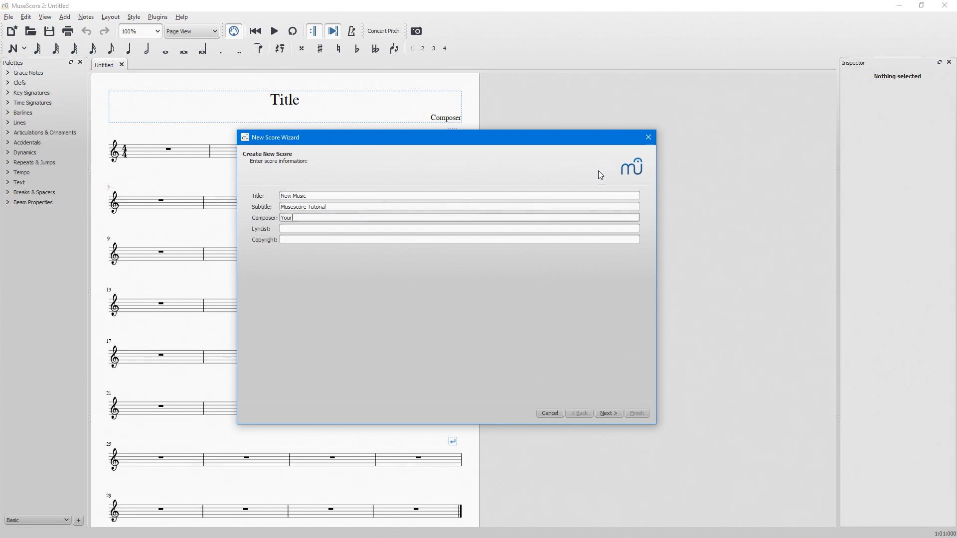
type(" Home Recording")
key("Tab")
type("YHR")
key("Tab")
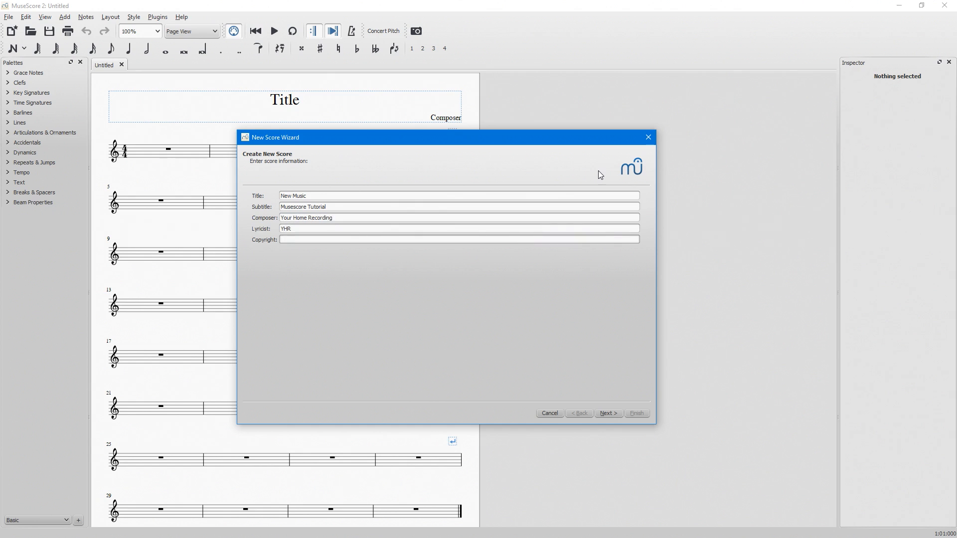
type("Copyright 2018")
left_click(608, 414)
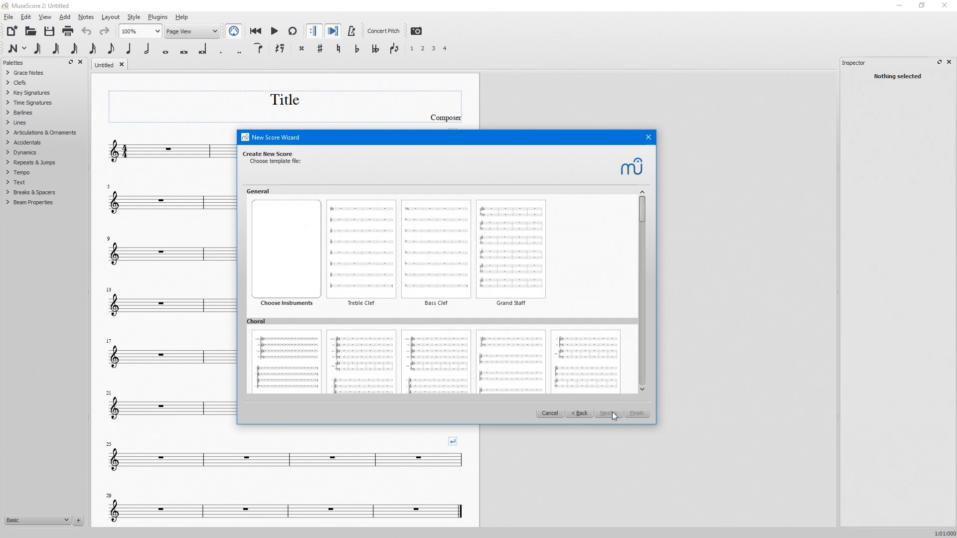
Finish the score from the Treble Clef template with no sharps or flats, a tempo of 100 BPM, 4/4 time and 32 measures.
double_click(381, 260)
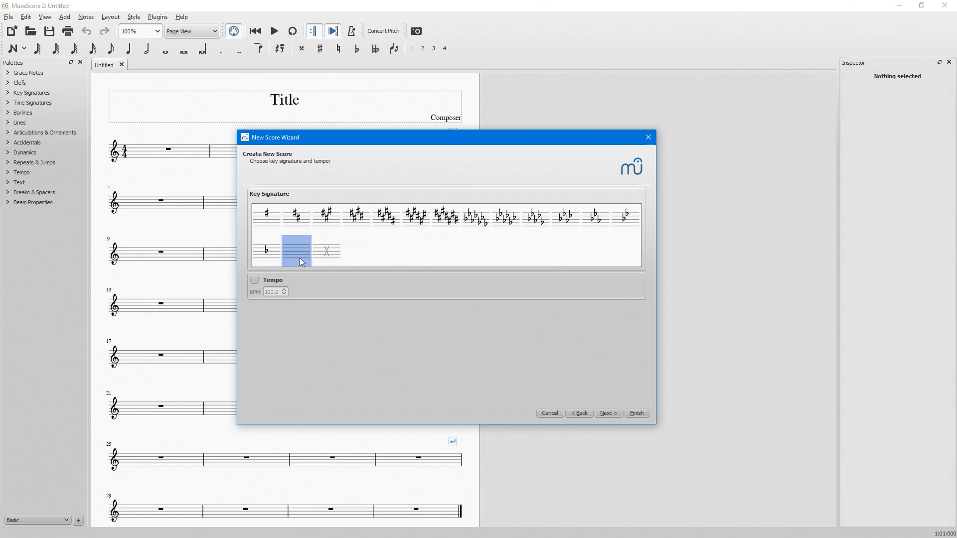
left_click(607, 414)
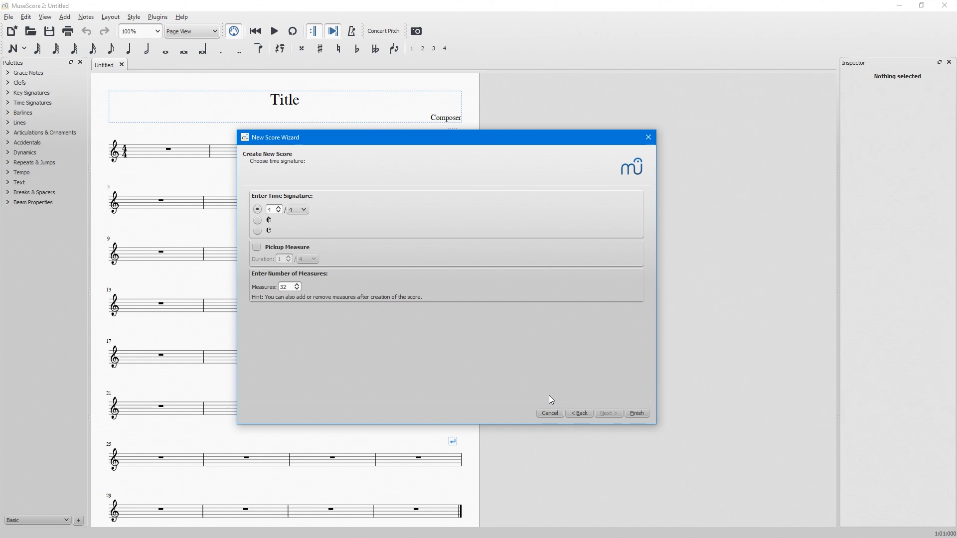
left_click(637, 413)
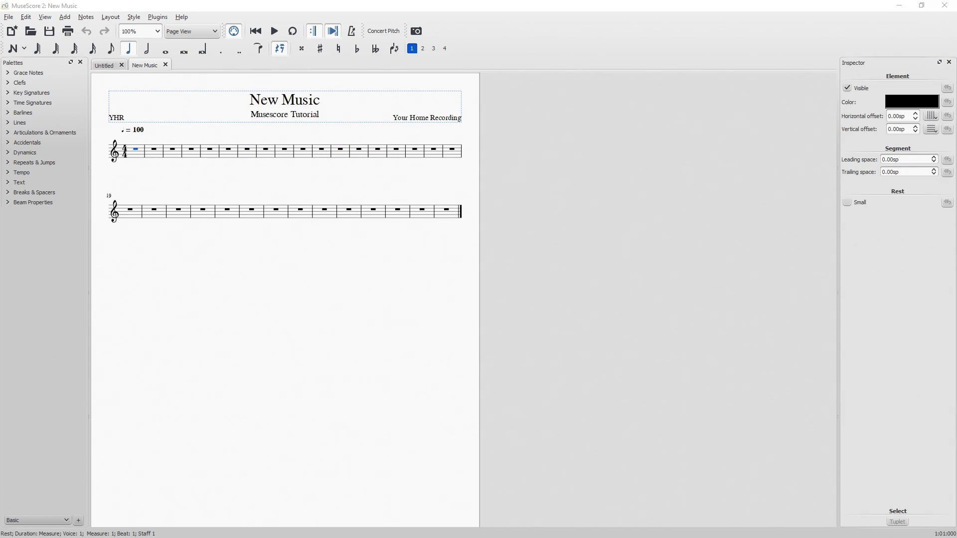
Examine the new score's title block and empty staves at different magnifications and page positions.
left_click(299, 308)
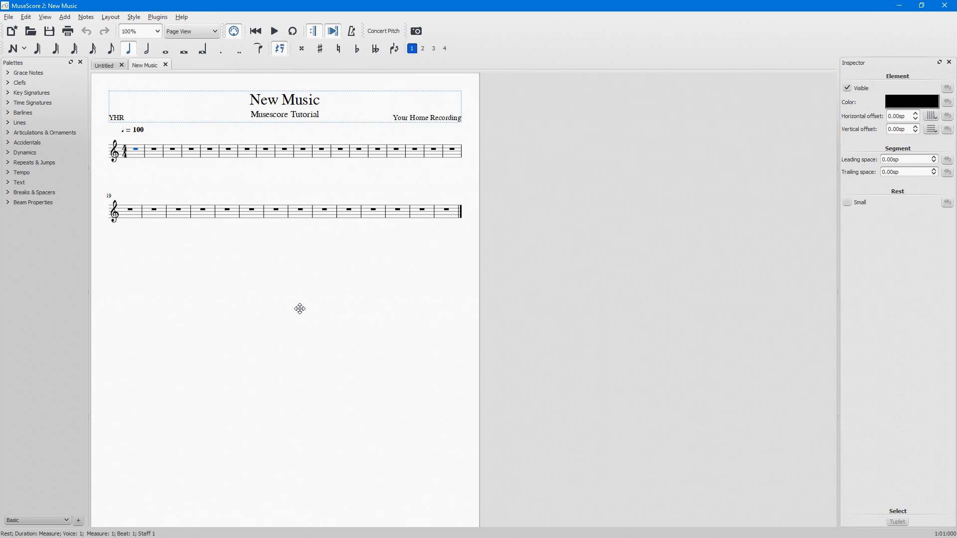
left_click_drag(286, 303, 450, 298)
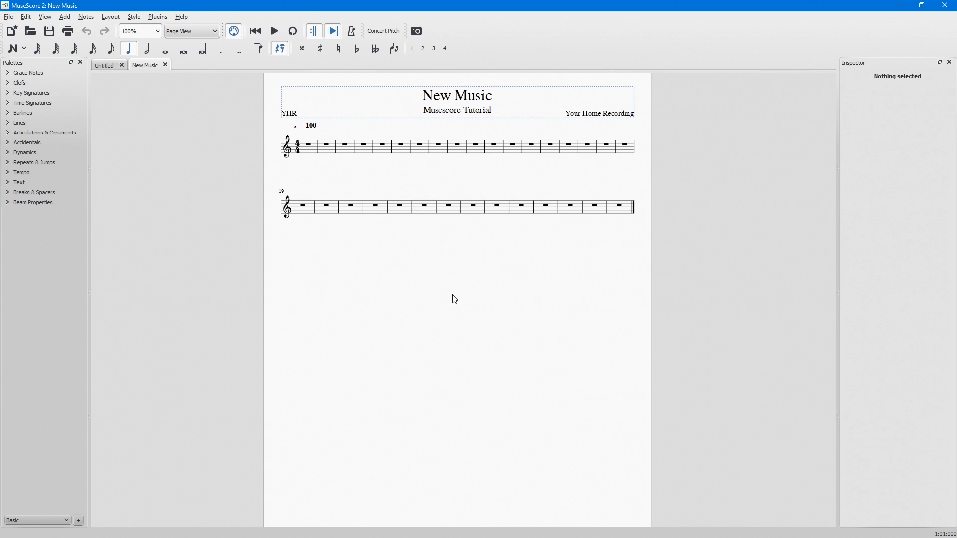
scroll(452, 300, "down", 5)
scroll(453, 295, "up", 7)
scroll(453, 297, "down", 5)
scroll(455, 298, "up", 3)
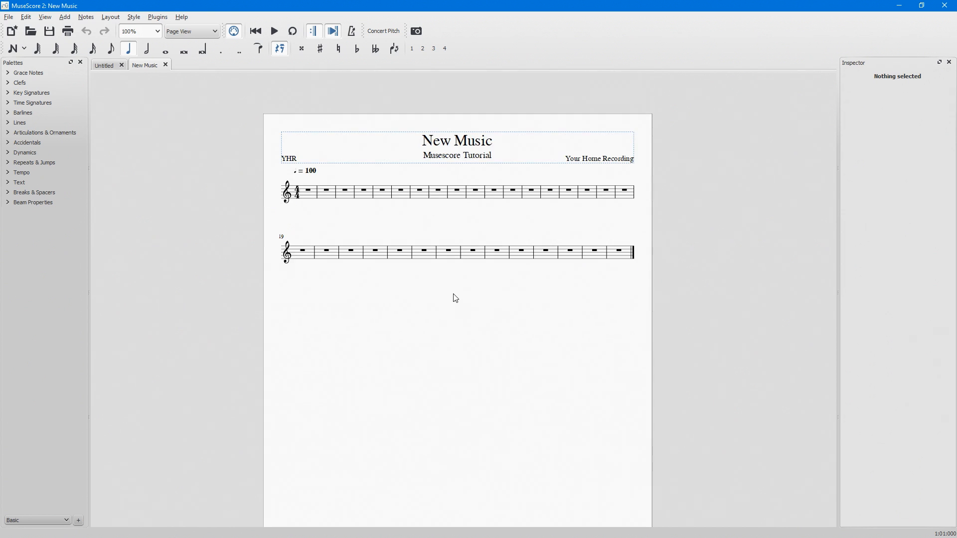
scroll(461, 250, "up", 5)
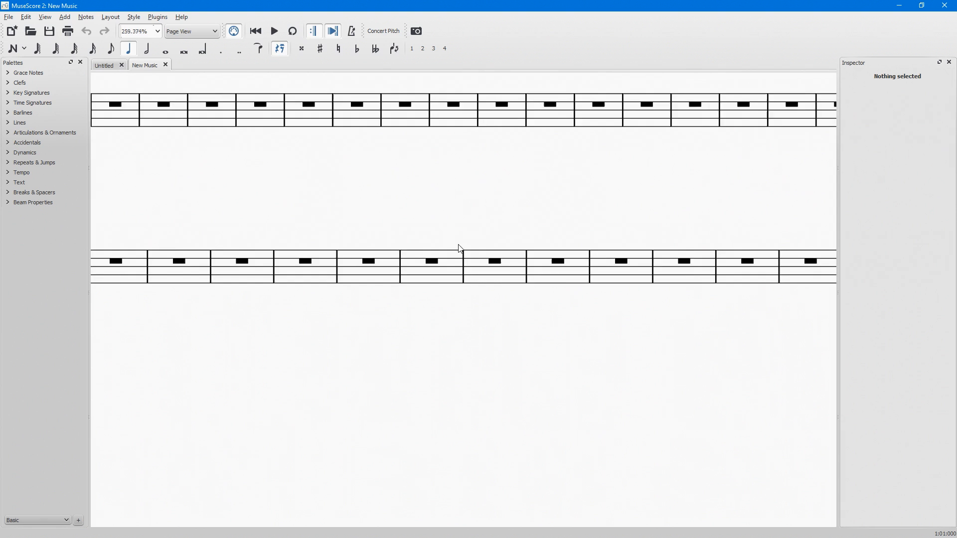
scroll(460, 249, "down", 4)
scroll(460, 248, "up", 2)
scroll(461, 247, "down", 4)
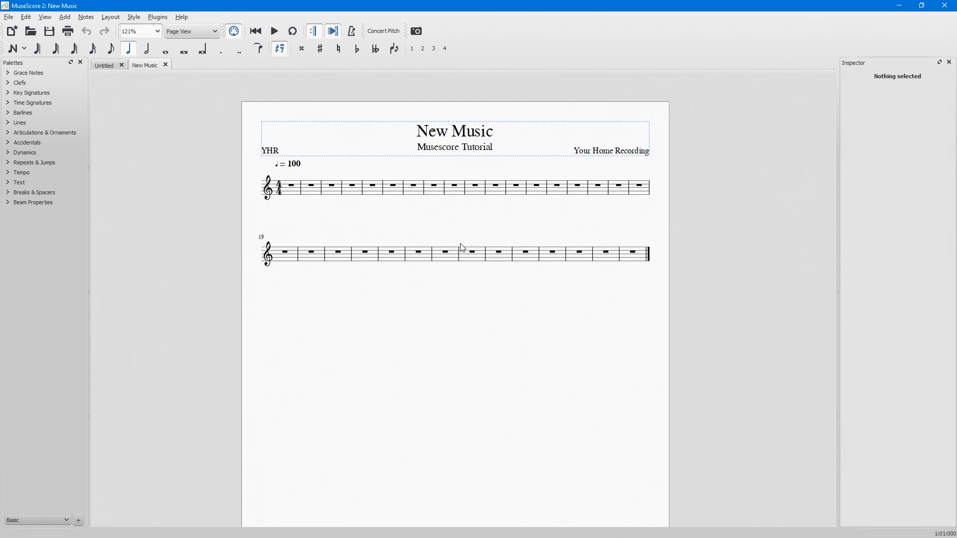
scroll(461, 247, "up", 8)
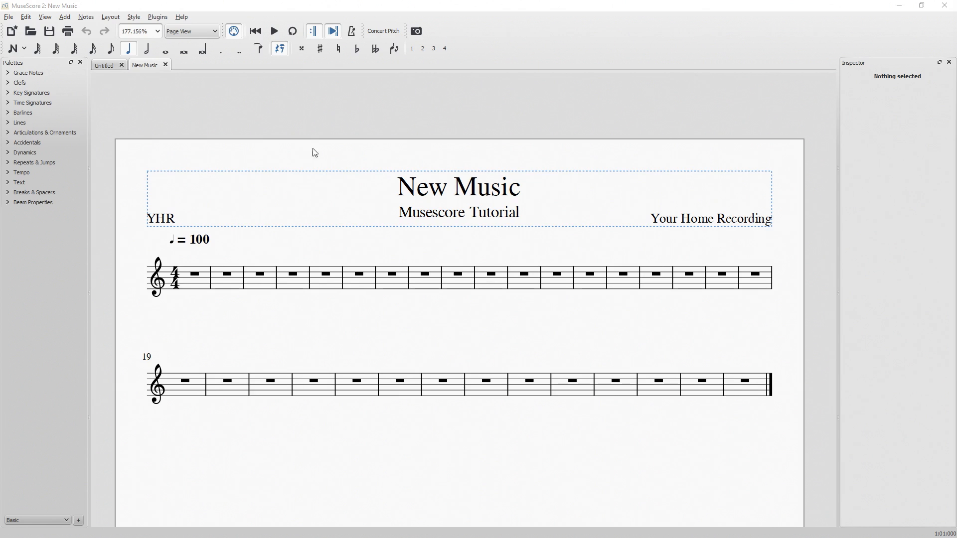
Turn on step-time note input and try the available note durations from the shortest to the longest.
left_click(15, 49)
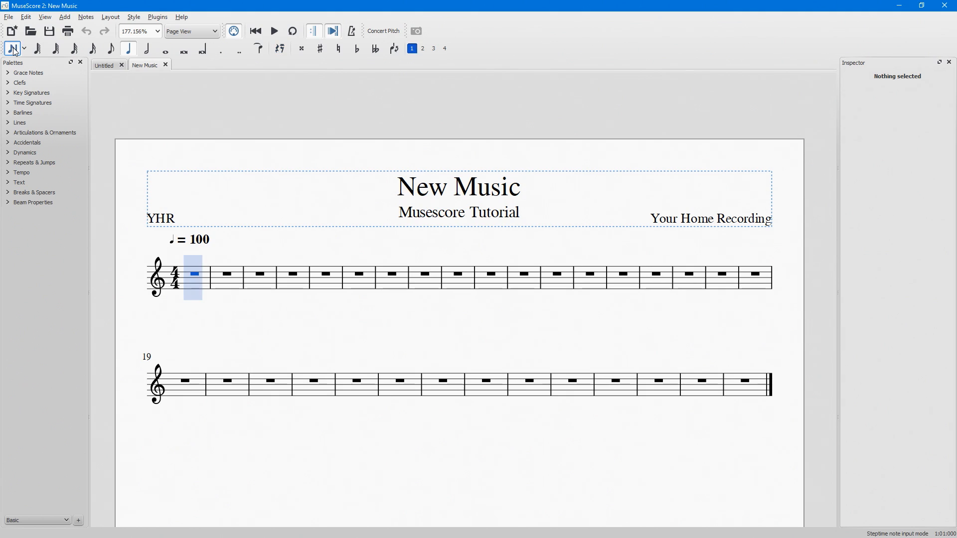
left_click(38, 50)
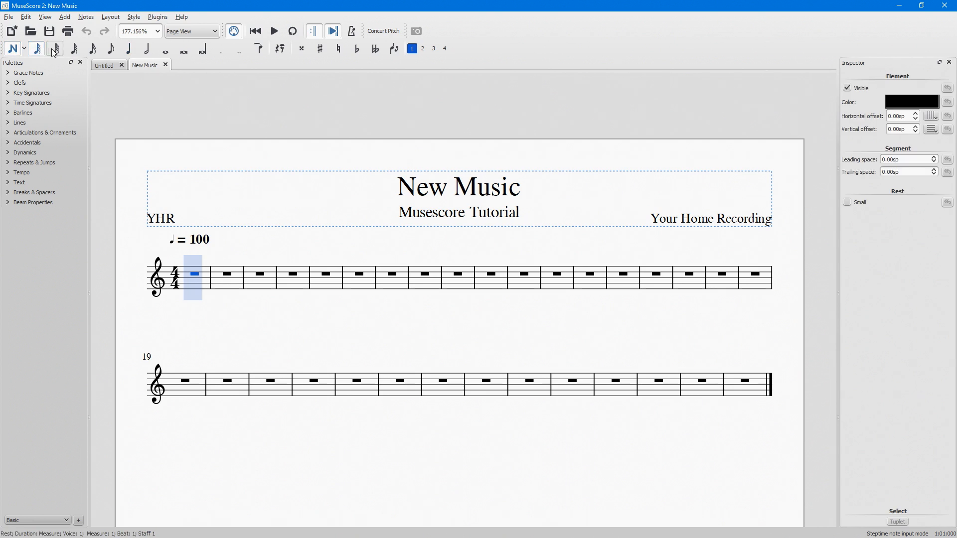
left_click(57, 51)
left_click(75, 51)
left_click(93, 50)
left_click(113, 49)
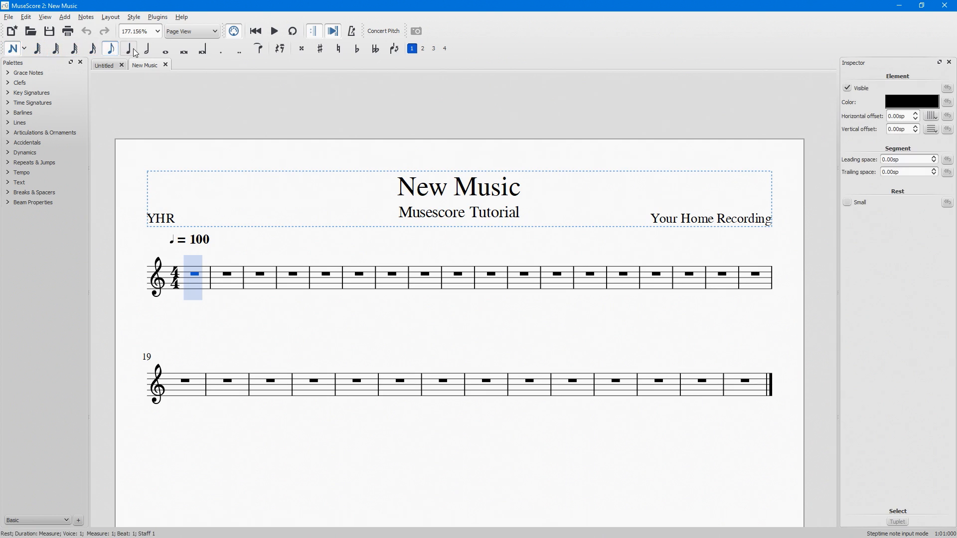
left_click(131, 49)
left_click(150, 50)
left_click(168, 51)
left_click(188, 51)
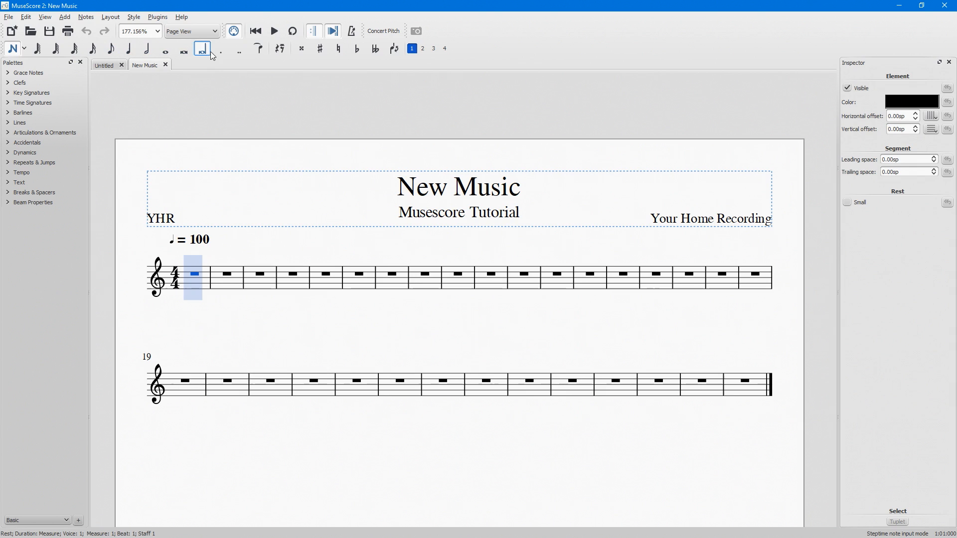
Enter the eighth notes E4, F4, G4, F4, A4, G4 and B4 in measure 1.
key("4")
left_click(183, 290)
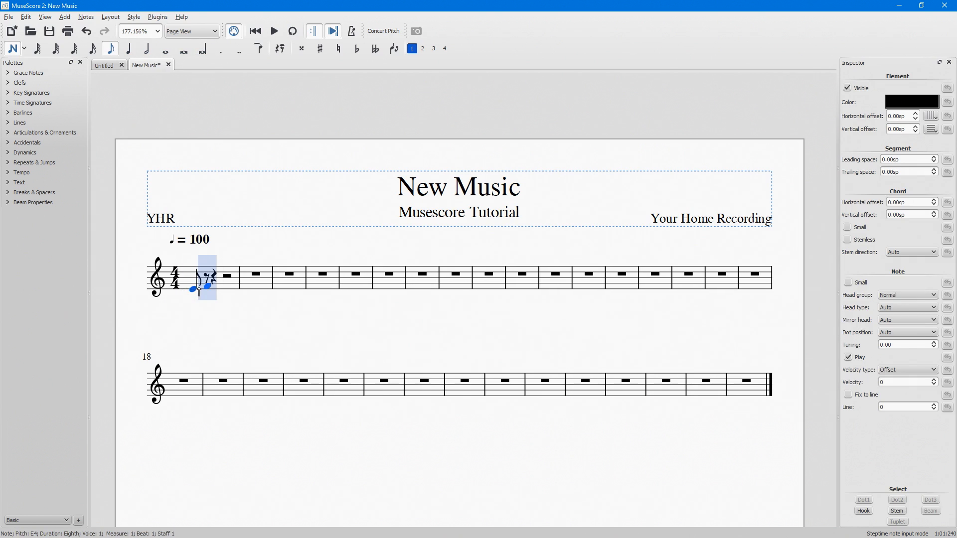
left_click(203, 285)
left_click(210, 282)
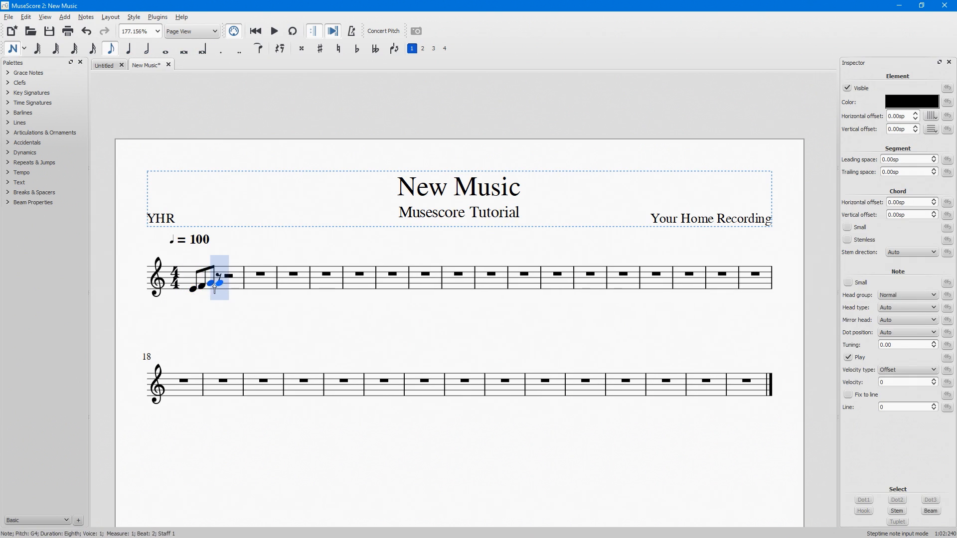
left_click(224, 285)
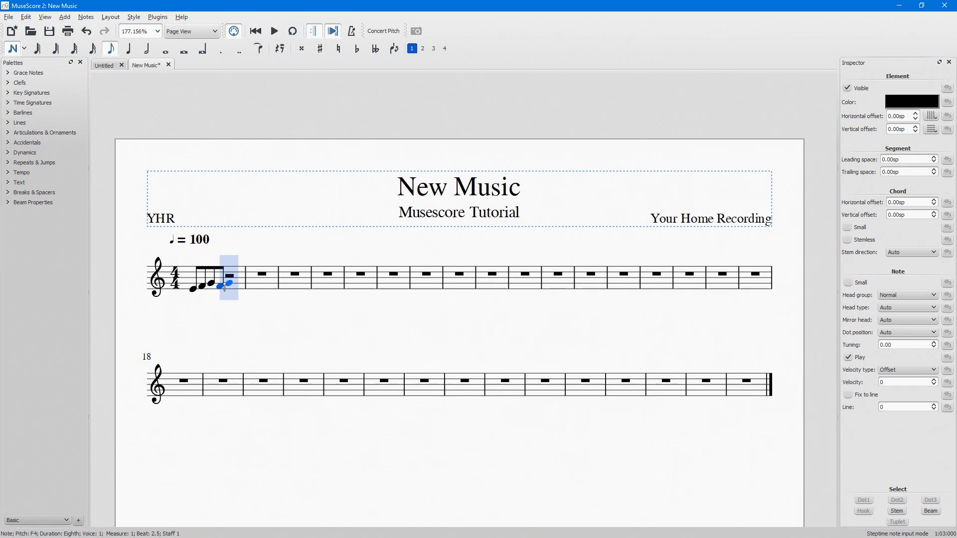
left_click(227, 281)
left_click(244, 283)
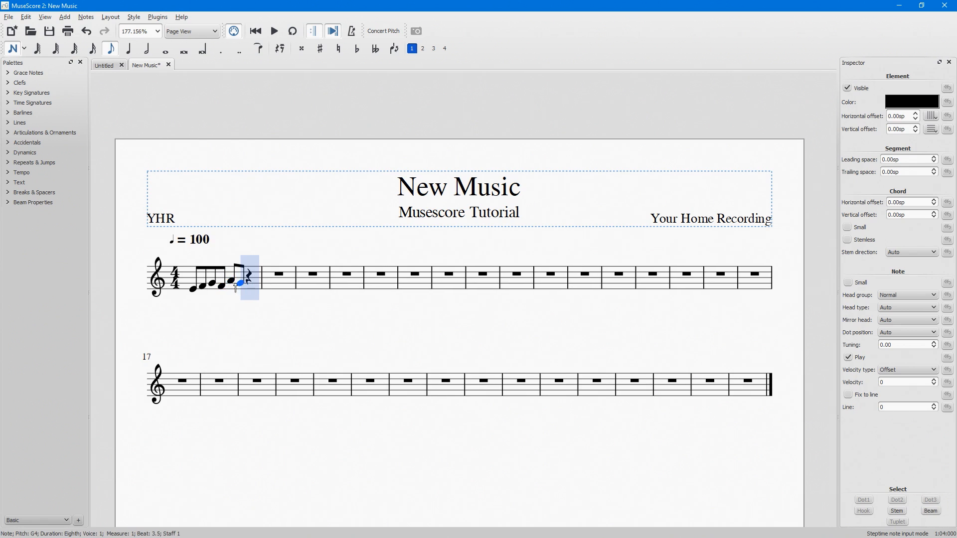
left_click(249, 283)
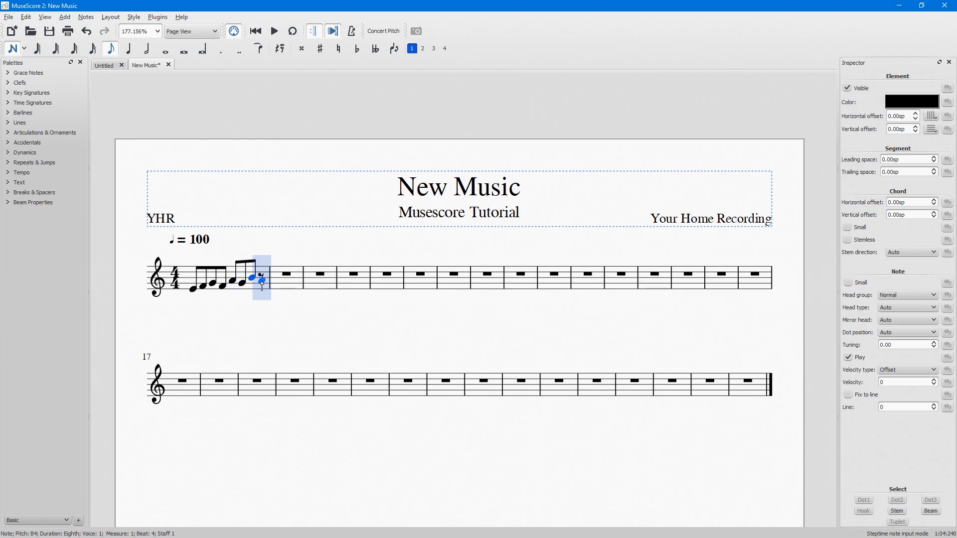
left_click(260, 281)
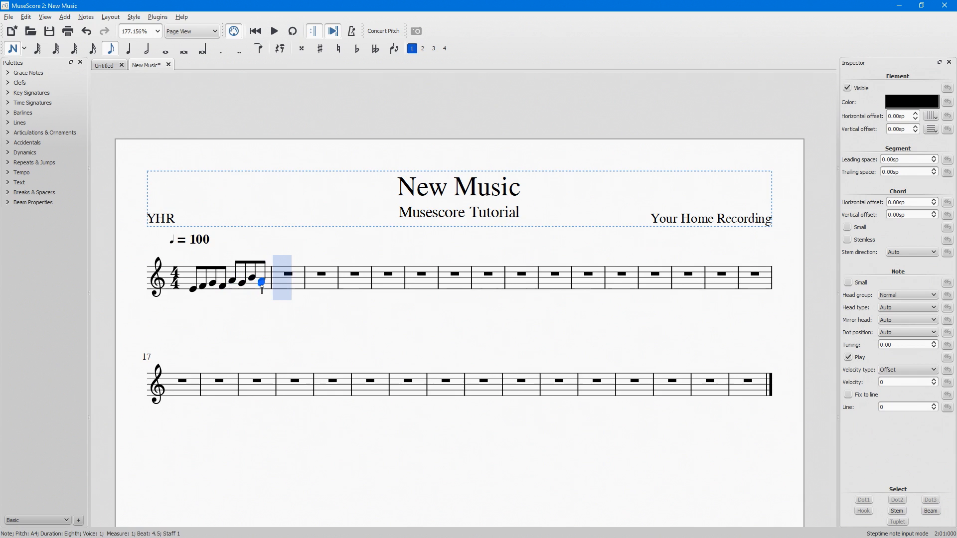
left_click(262, 284, "shift")
key("ctrl+z")
key("ctrl+z")
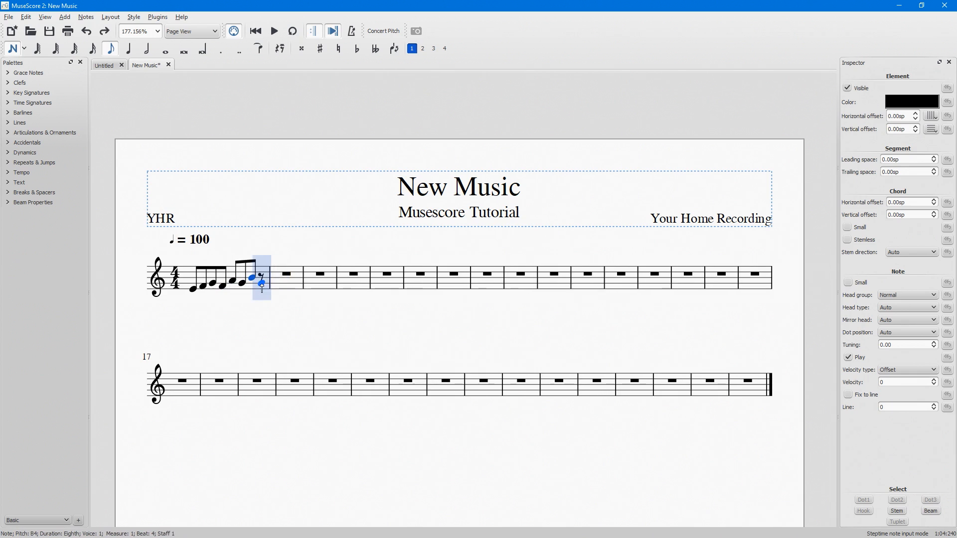
Complete measure 1 with an eighth note G4, enter quarter notes F4, G4, E4, F4 and a whole note C4, and leave note input.
left_click(262, 283)
key("5")
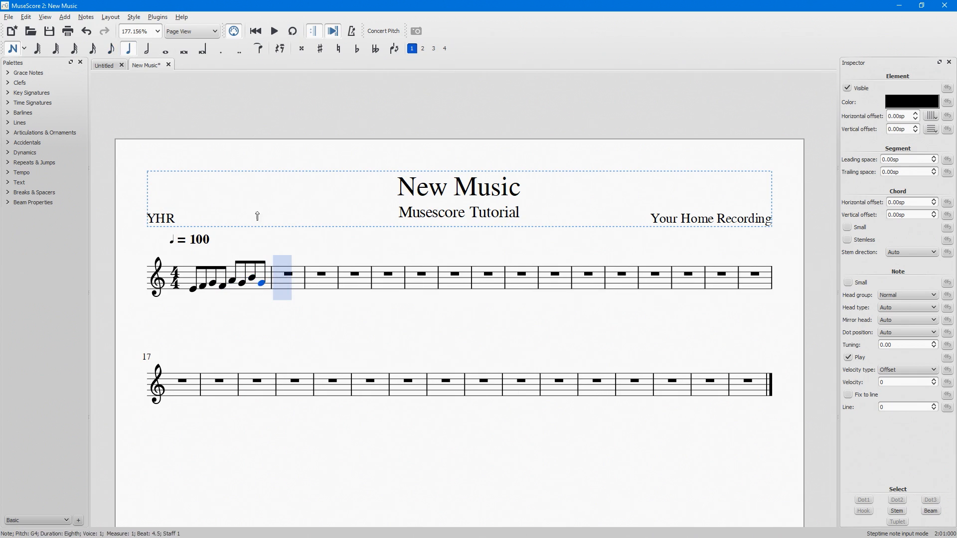
left_click(282, 285)
left_click(295, 284)
left_click(321, 286)
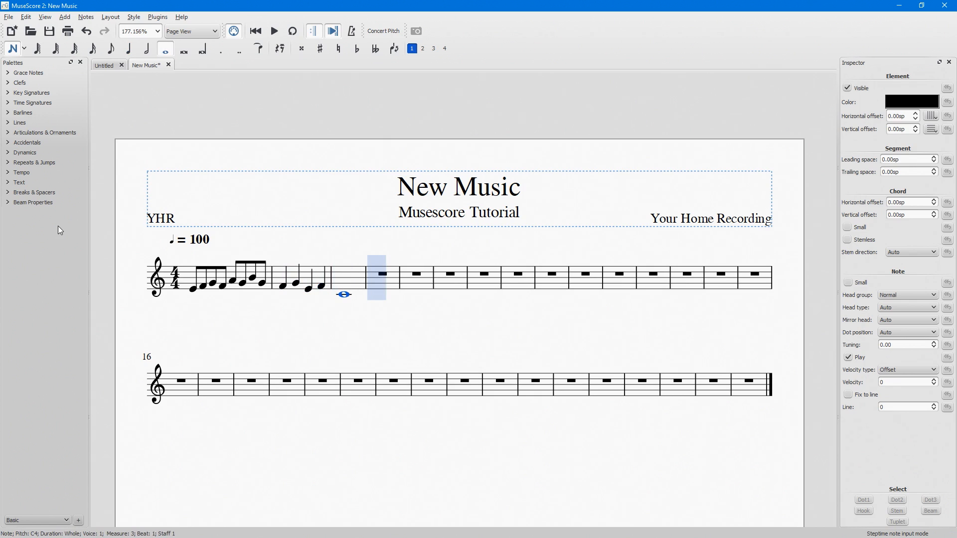
key("Left")
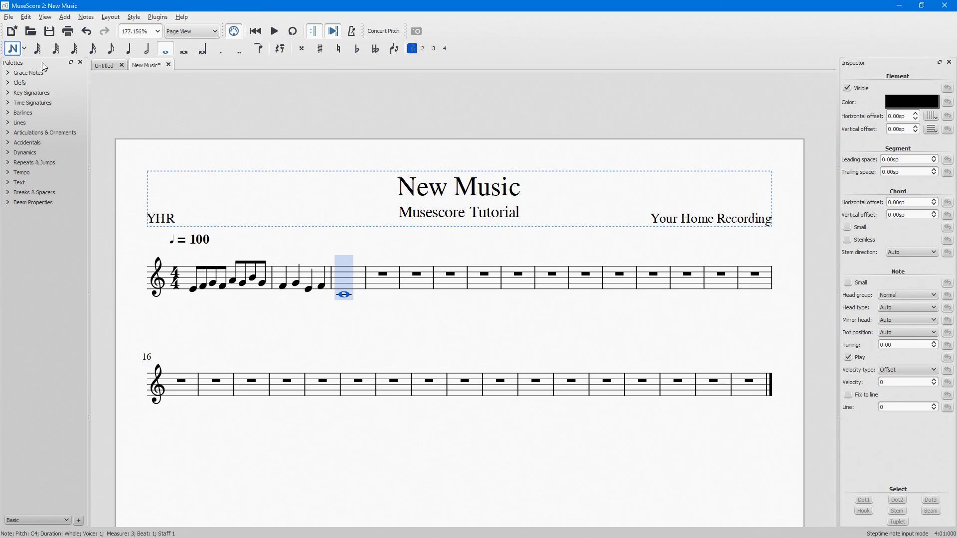
left_click(16, 53)
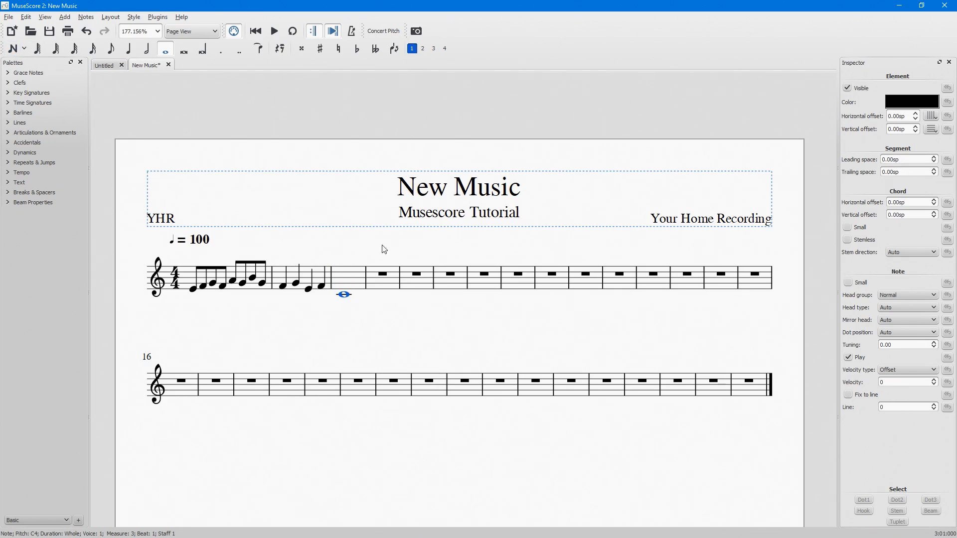
Delete the empty measures from measure 4 to the end of the score.
left_click(386, 286)
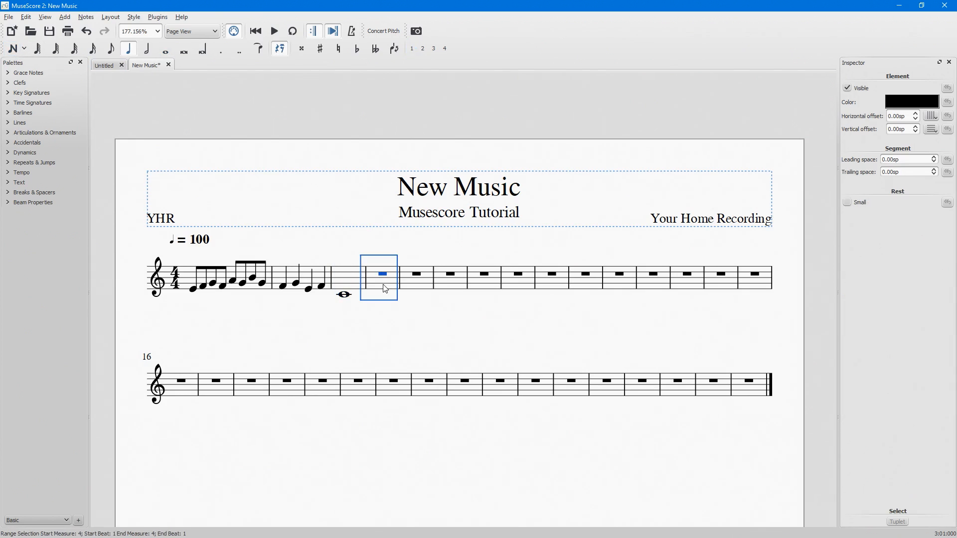
left_click(756, 394, "shift")
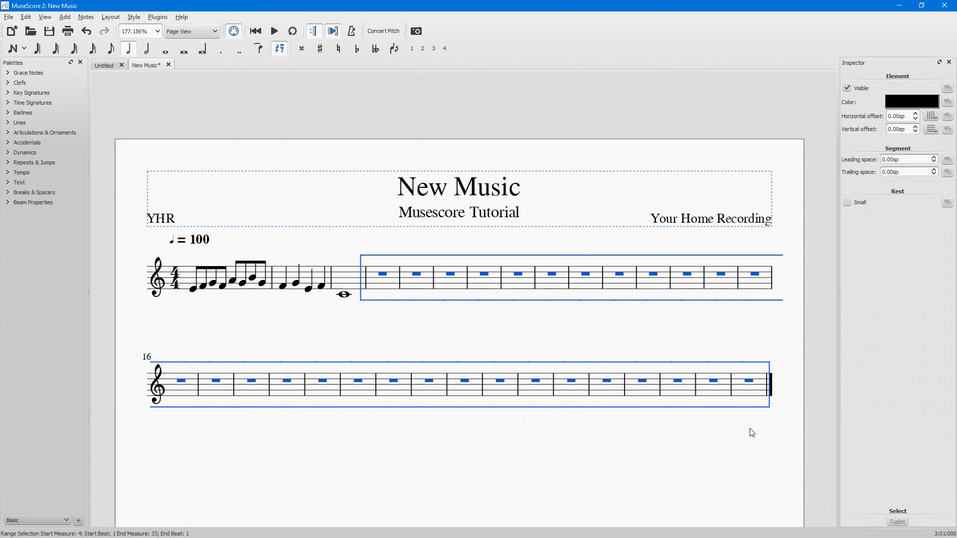
key("ctrl+Delete")
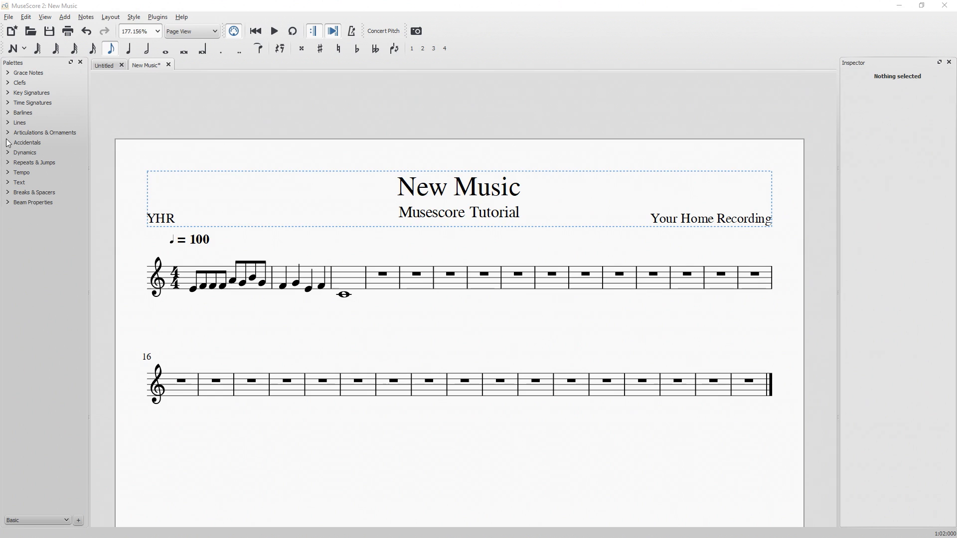
Tie the second eighth note of measure 1 to the following F4 and play back the passage.
left_click(204, 288)
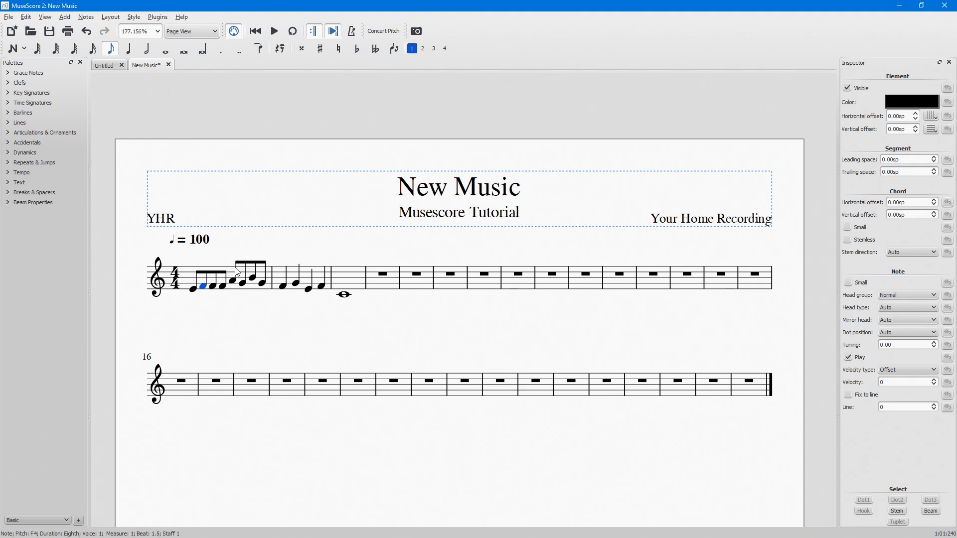
left_click(259, 52)
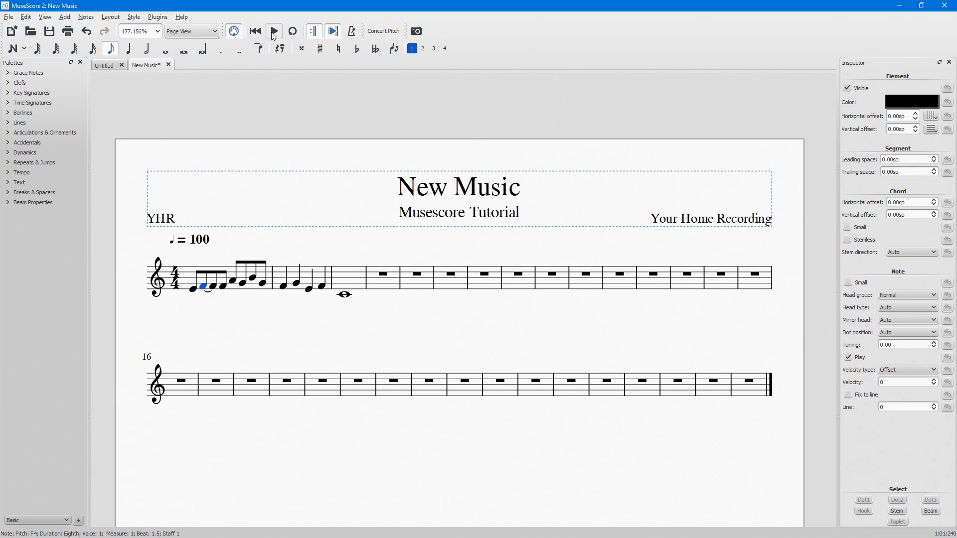
left_click(274, 34)
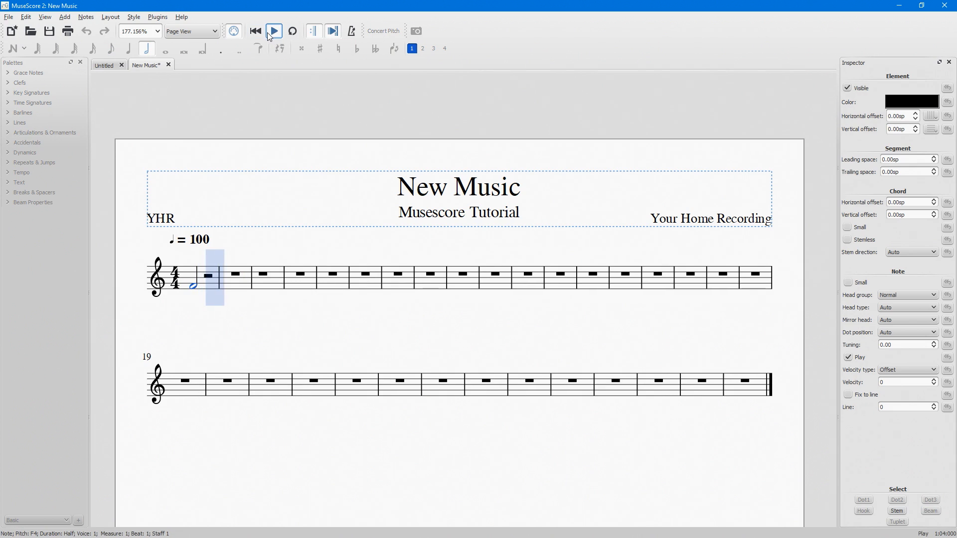
left_click(273, 34)
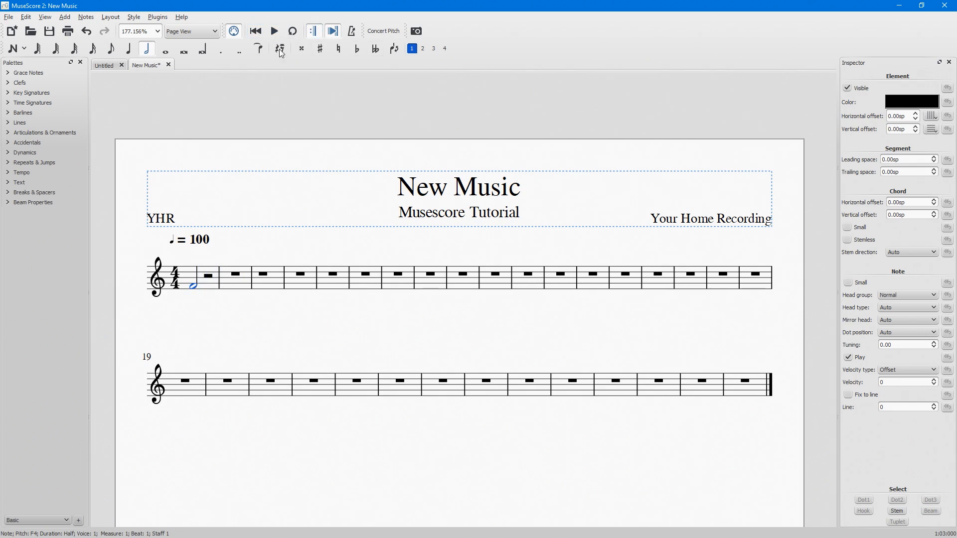
Try an augmentation dot on the half note F4 in measure 1 with playback, and undo it.
left_click(223, 51)
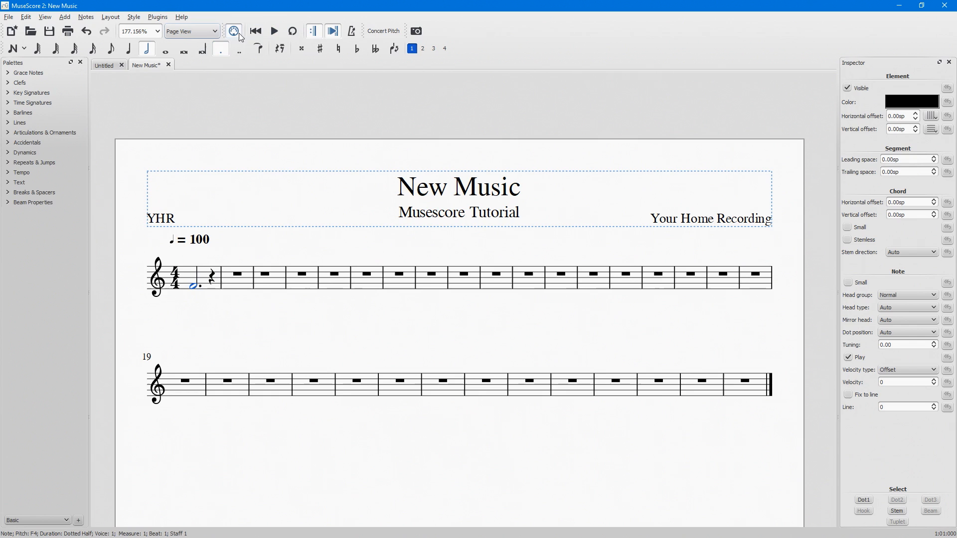
left_click(273, 32)
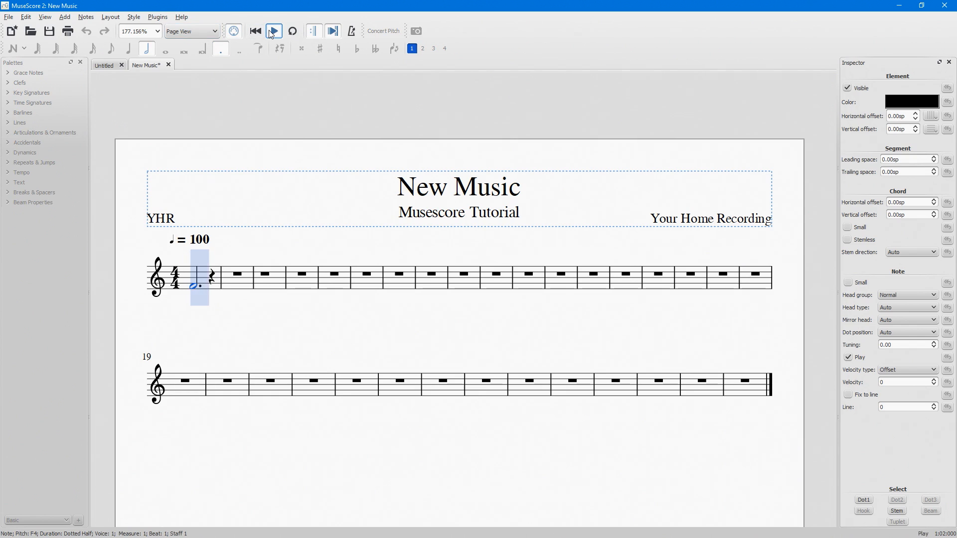
left_click(272, 33)
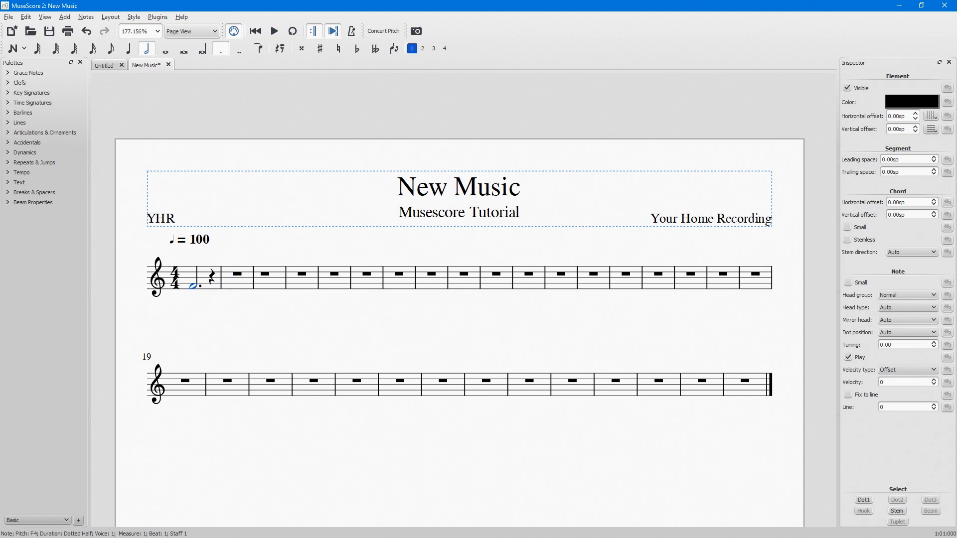
key("ctrl+z")
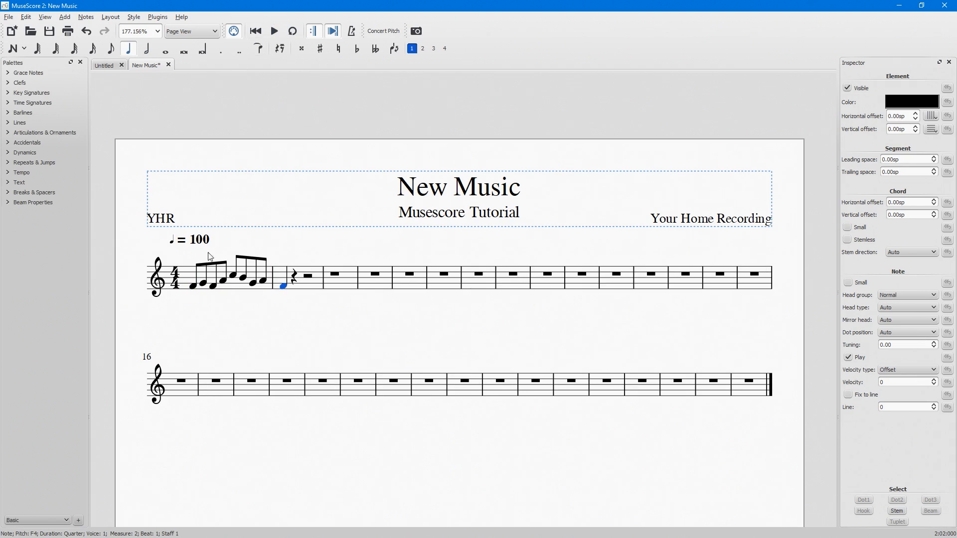
Add a slur from the first eighth note of measure 1 to the last eighth note of that measure.
left_click(194, 288)
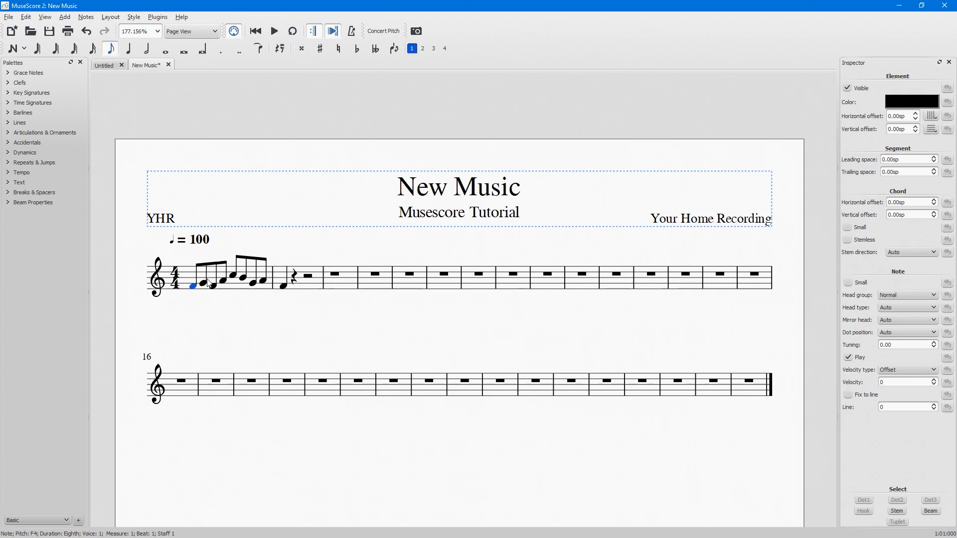
key("s")
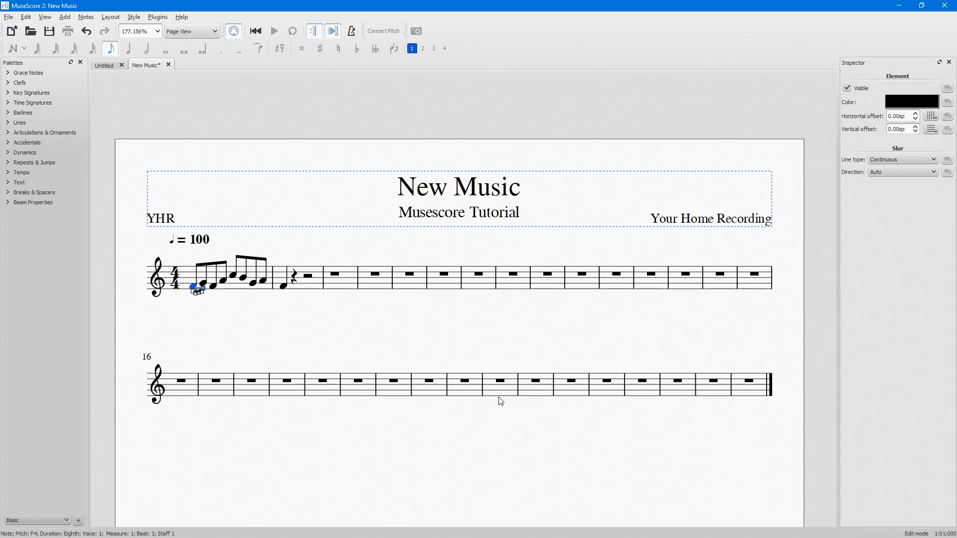
key("shift+Right")
key("shift+Right")
key("shift+Right")
key("shift+Right")
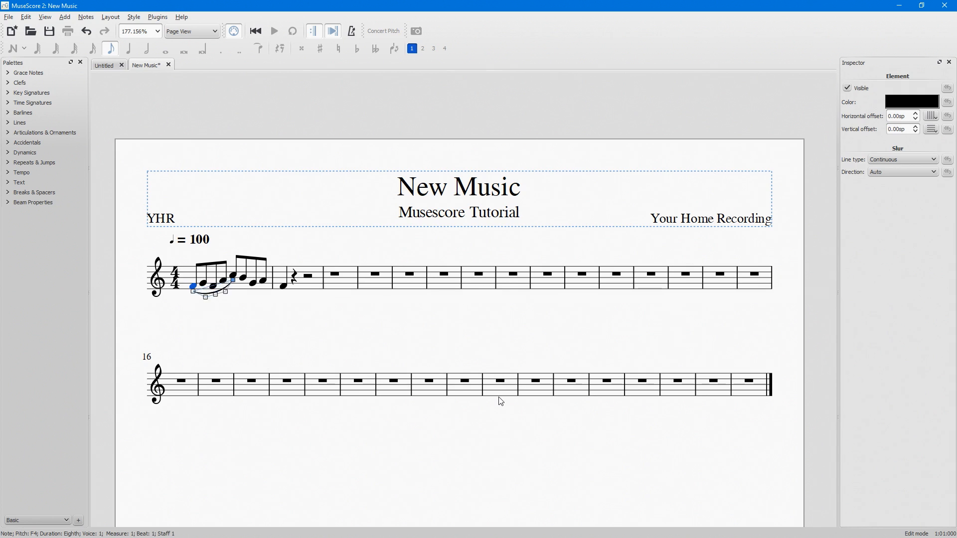
key("shift+Right")
key("shift+Right")
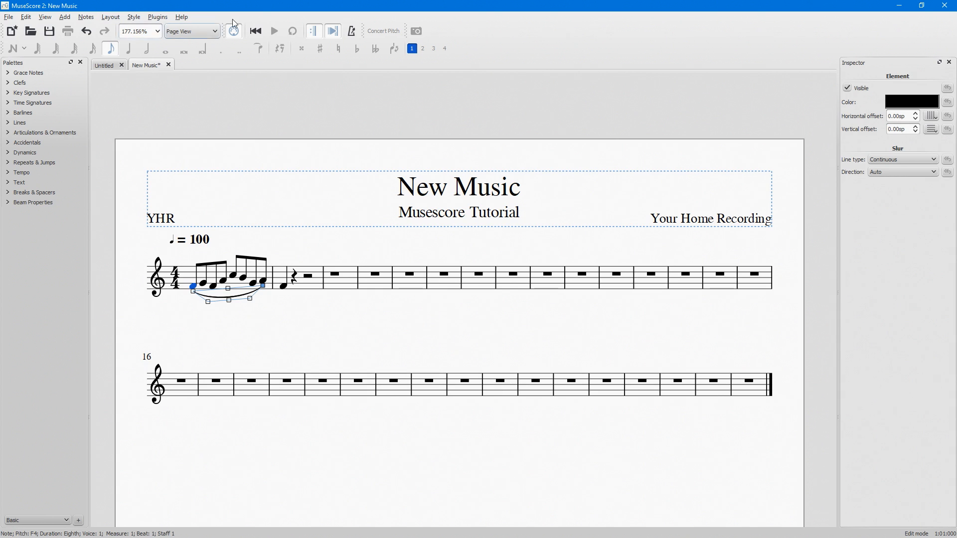
left_click(240, 245)
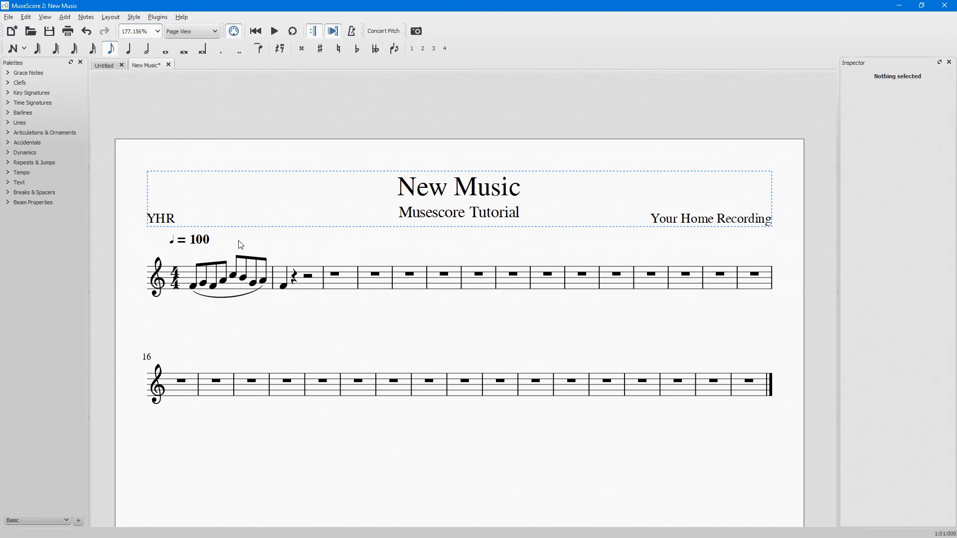
Try a sharp, a flat and a natural in turn on the first F4 of measure 1.
left_click(193, 287)
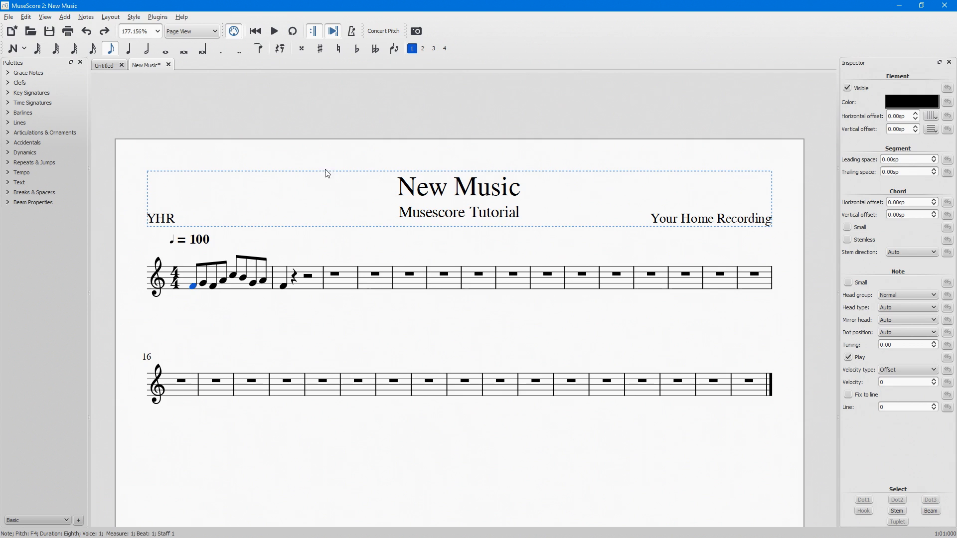
left_click(321, 49)
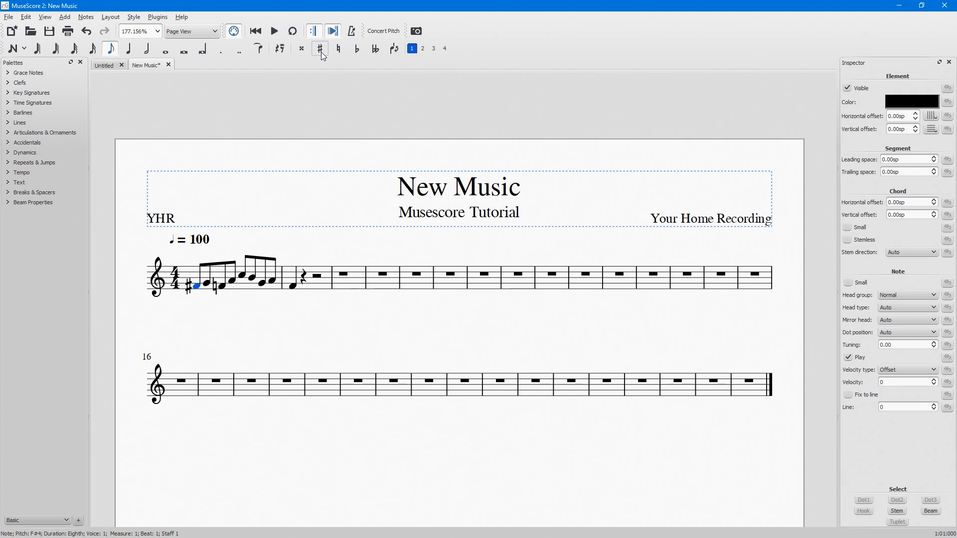
left_click(357, 49)
left_click(339, 49)
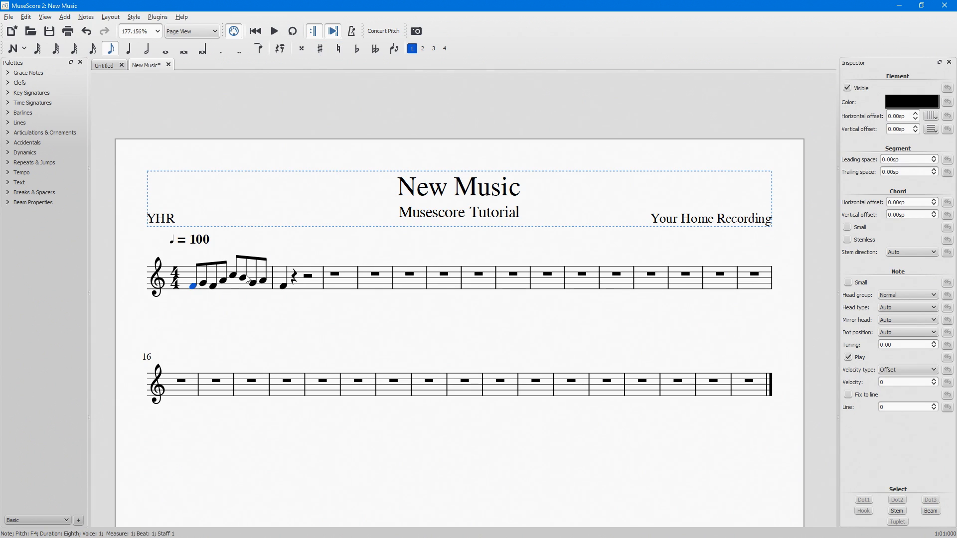
Shift the pitch of the first note in measure 1 up and down by semitones, ending back on F4.
key("Up")
key("Up")
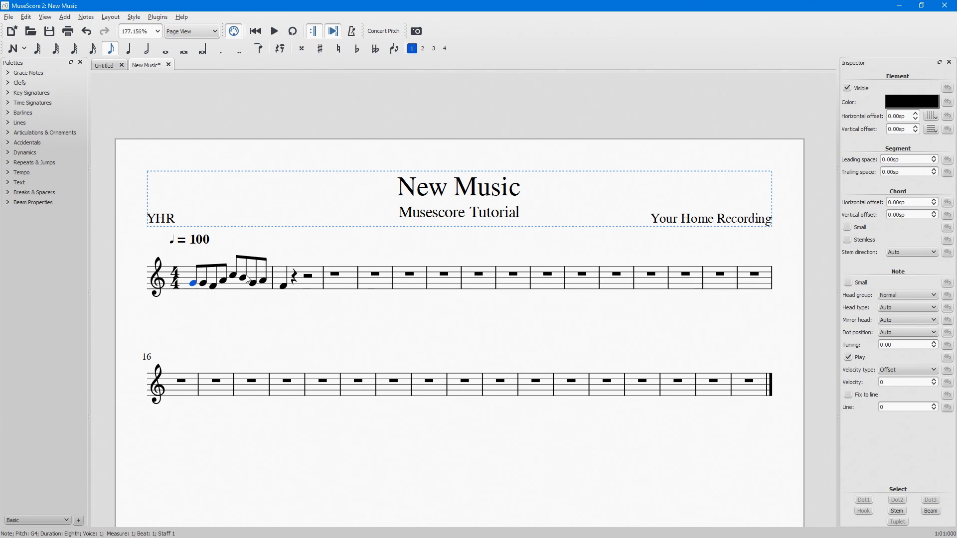
key("Down")
key("Down")
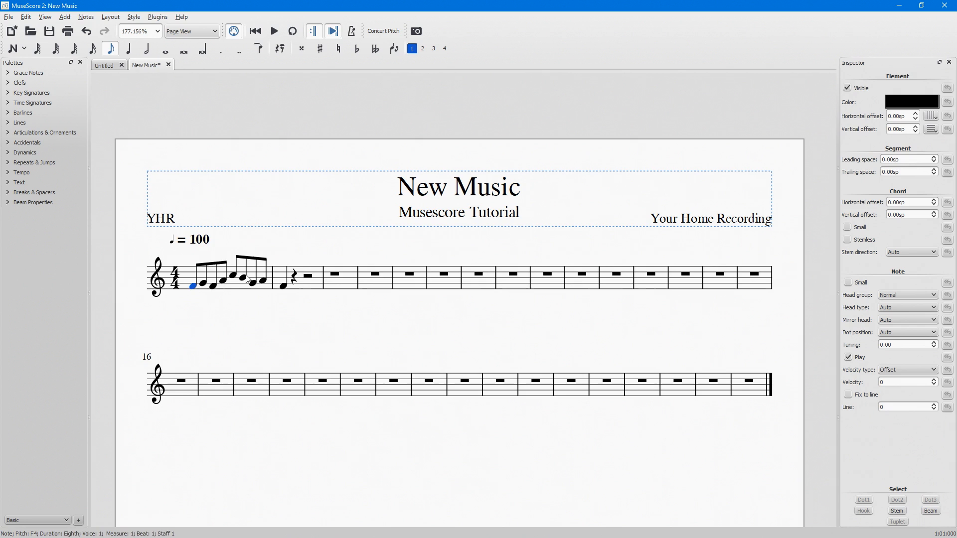
key("Up")
key("Up")
key("Up")
key("Up")
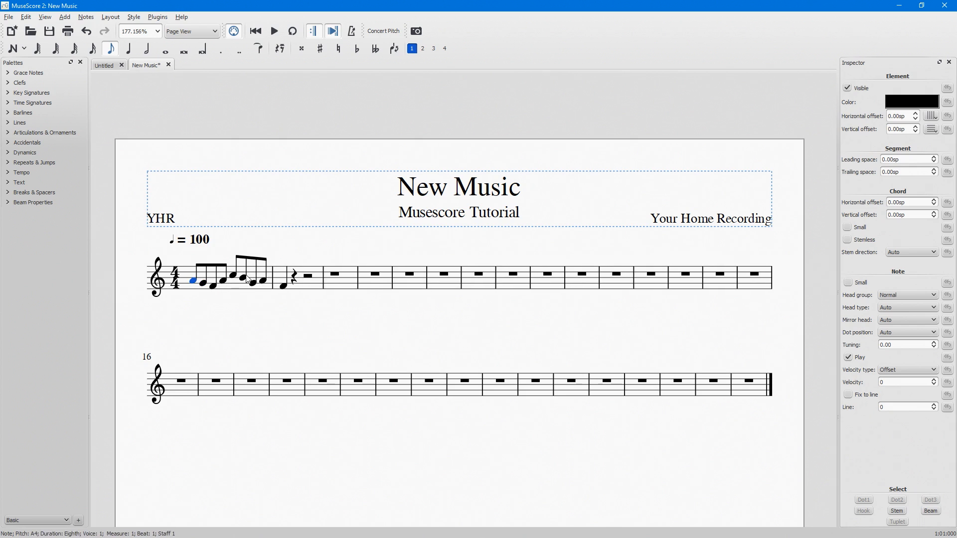
key("Up")
key("Up")
key("Up")
key("Up")
key("Down")
key("Down")
key("Down")
key("Down")
key("Down")
key("Down")
key("Down")
key("Down")
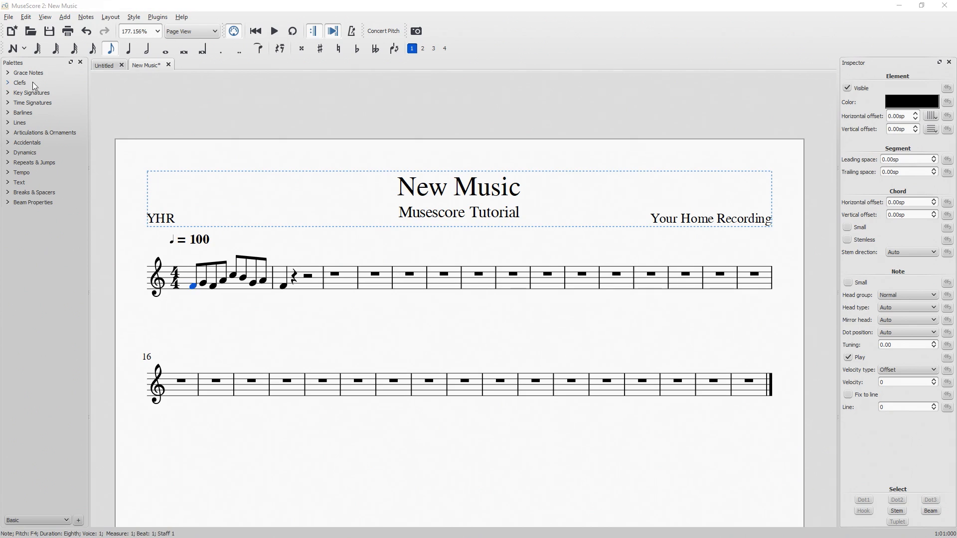
Apply a one-sharp key signature at measure 1 and one without accidentals at measure 3, and play back the score.
left_click(8, 95)
mouse_move(15, 110)
left_mouse_down()
mouse_move(175, 249)
mouse_move(193, 283)
left_mouse_up()
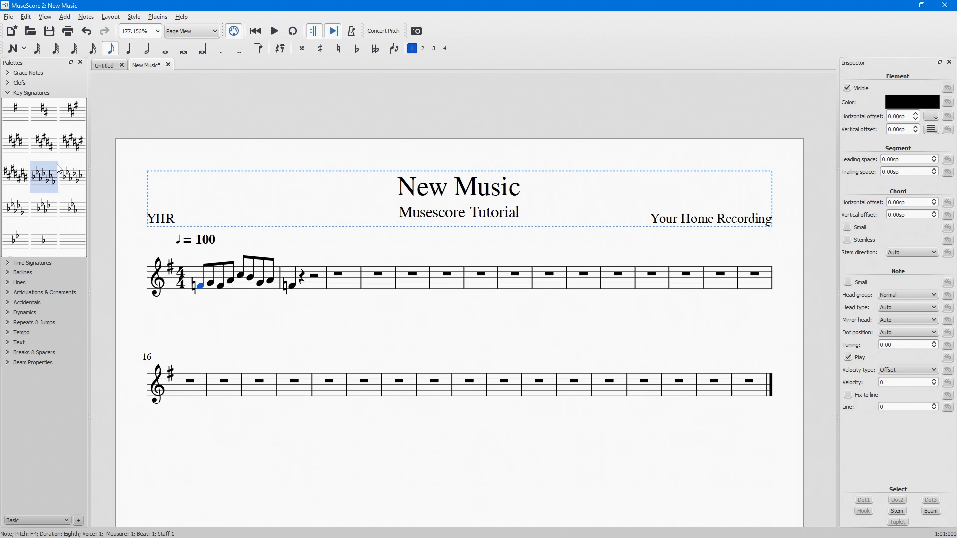
left_click_drag(338, 279, 337, 280)
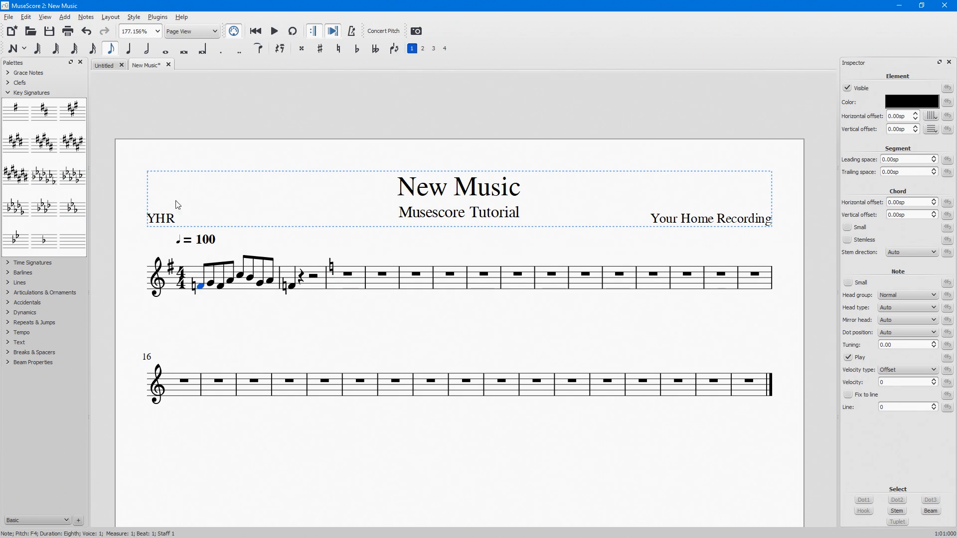
left_click(275, 31)
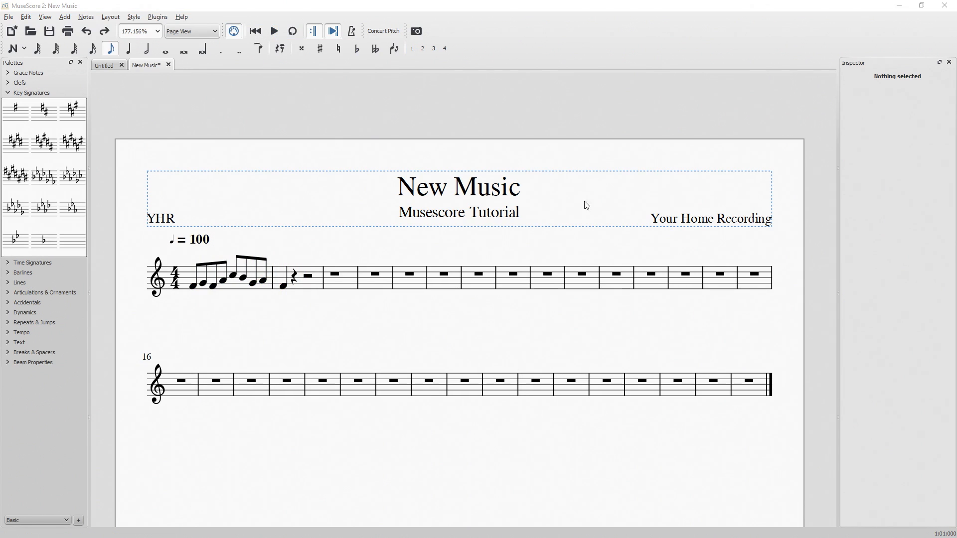
Transpose the whole score chromatically by key, up to G major / E minor, including key signatures, and undo the transposition.
left_click(86, 17)
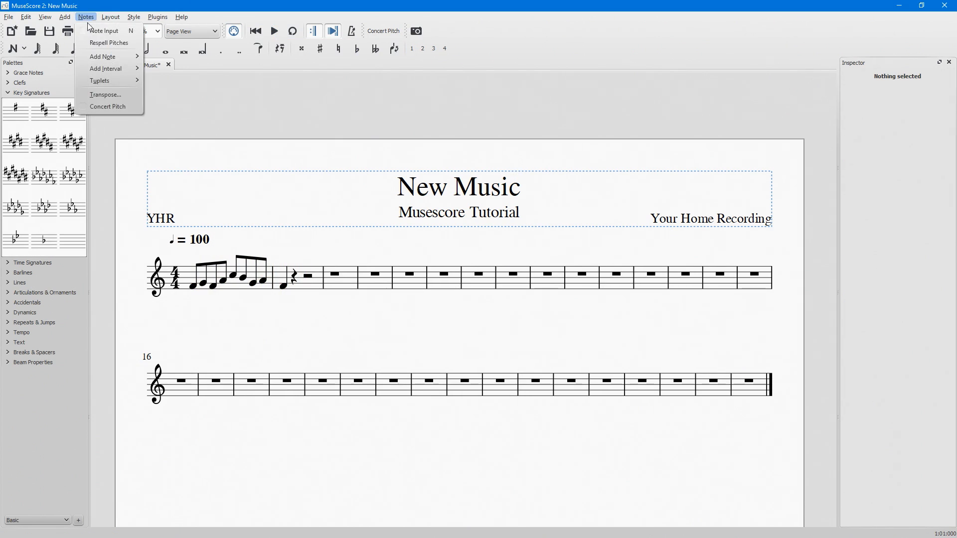
left_click(105, 99)
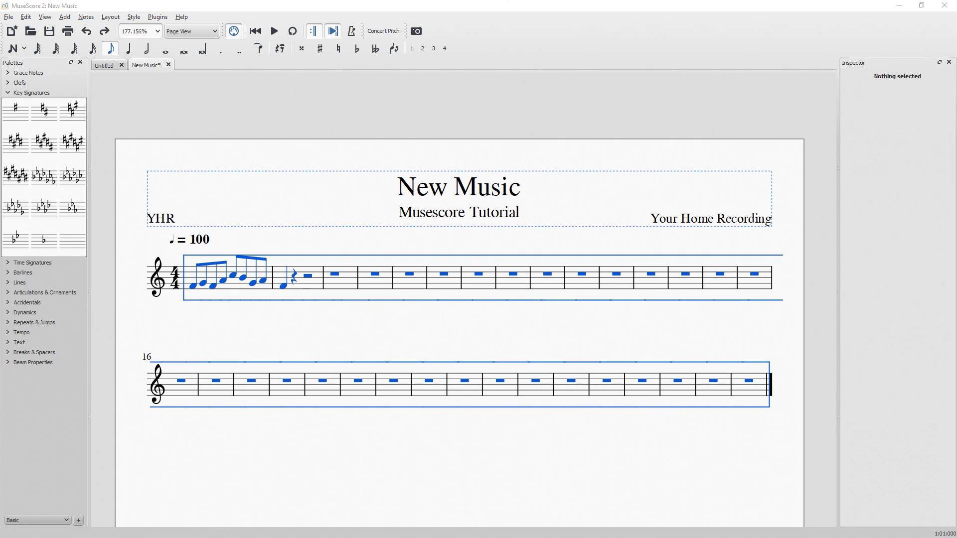
left_click_drag(923, 252, 433, 125)
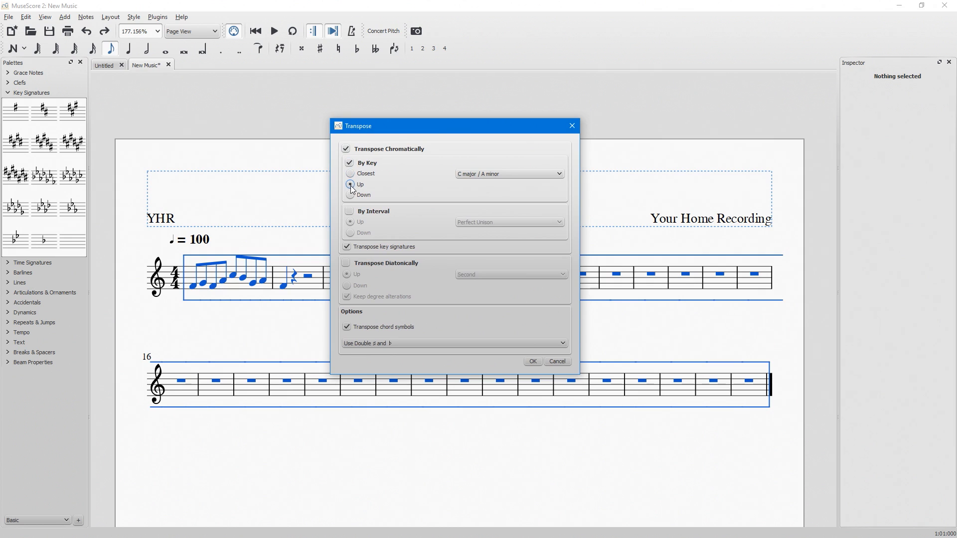
left_click(479, 175)
left_click(481, 236)
left_click(359, 184)
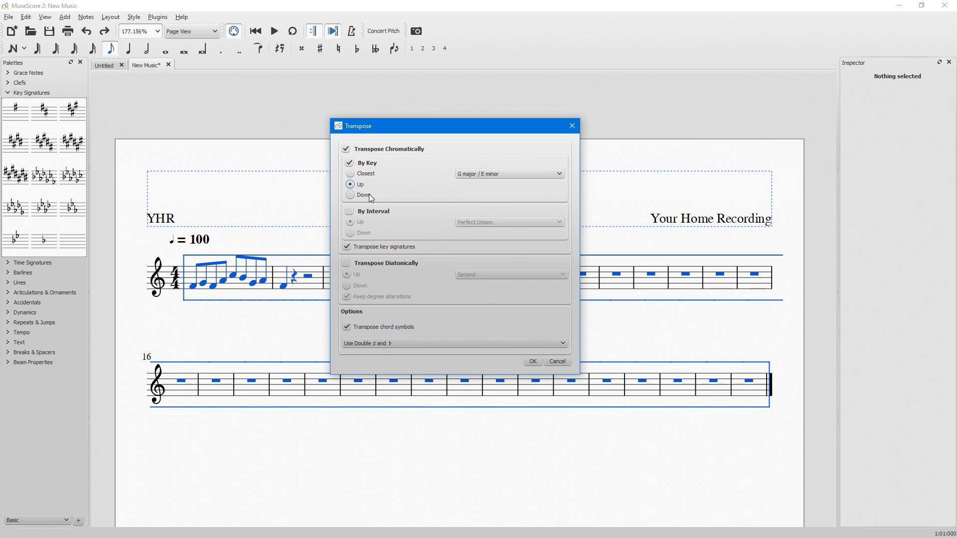
left_click(350, 212)
left_click(350, 212)
left_click(346, 263)
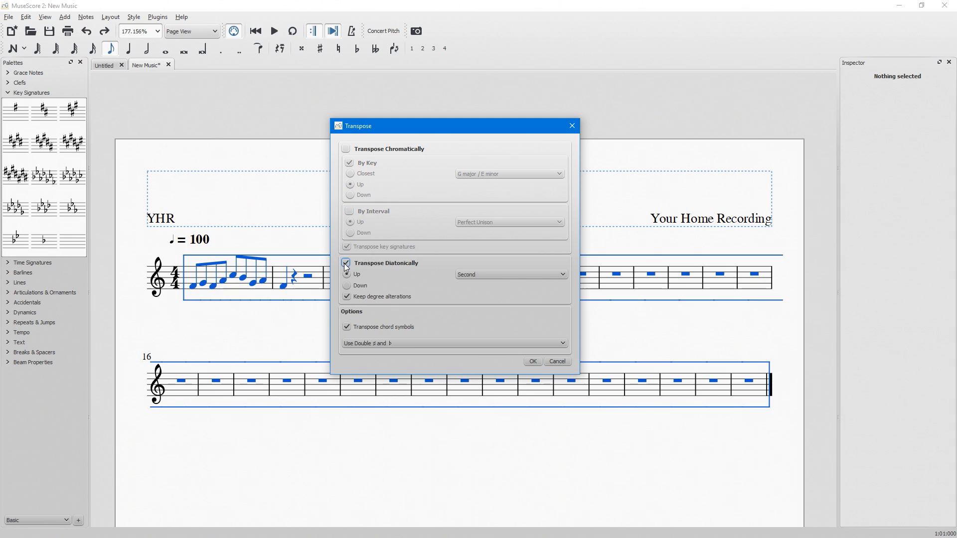
left_click(346, 263)
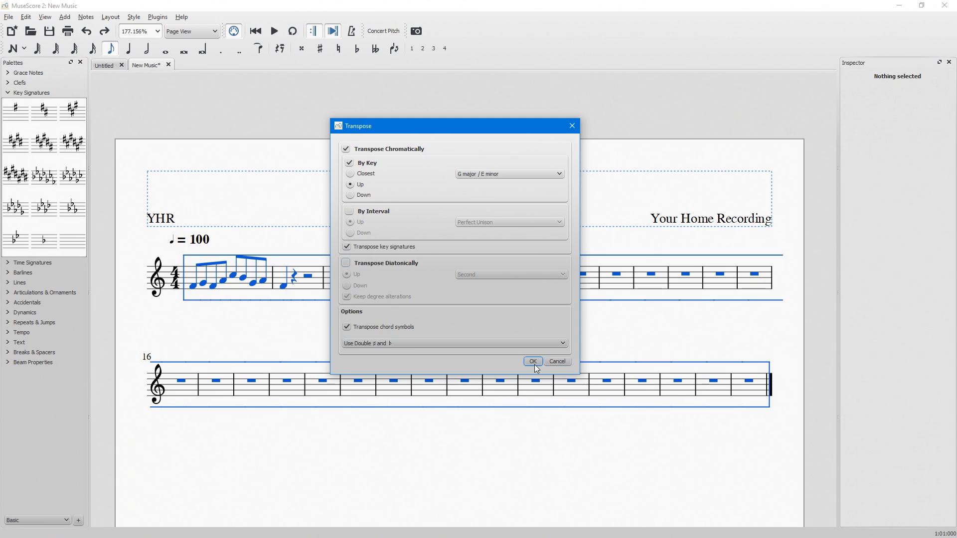
left_click(533, 361)
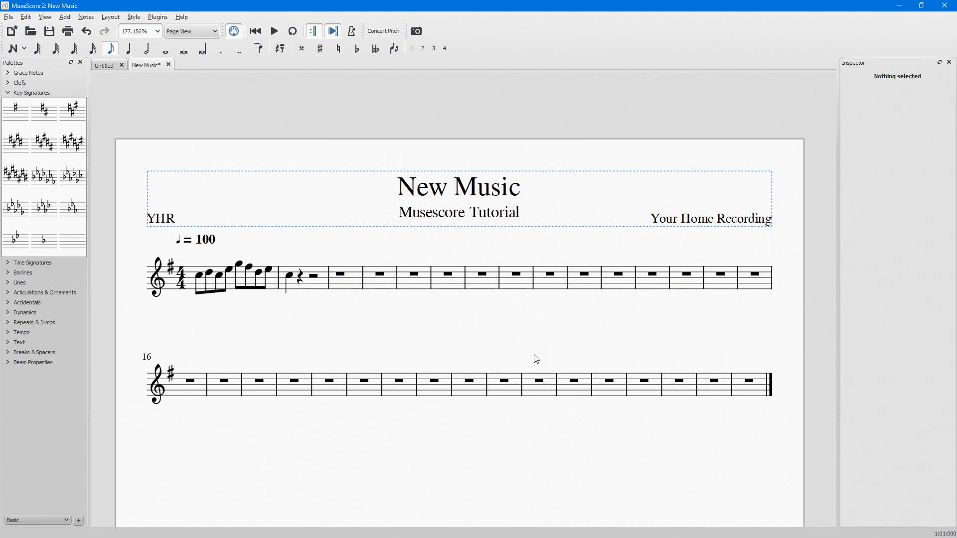
key("ctrl+z")
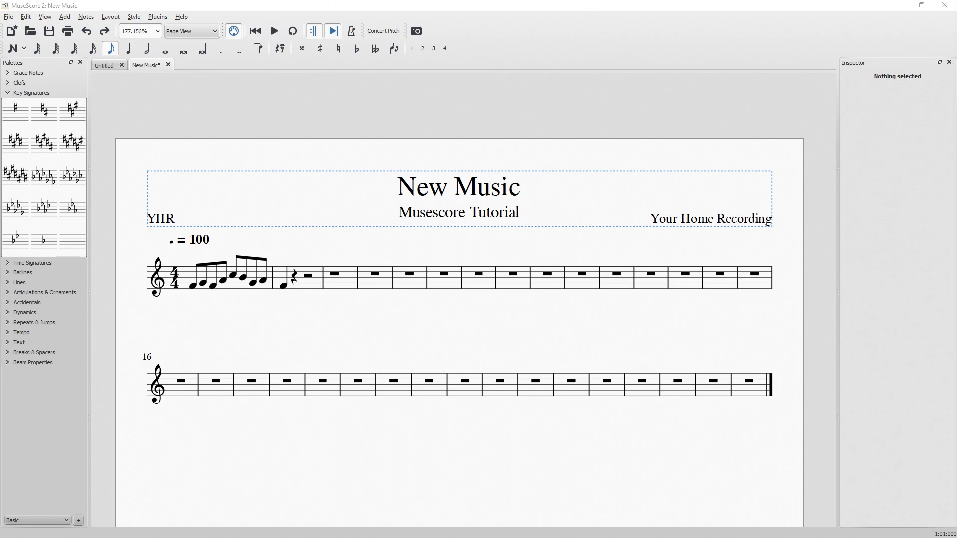
Change the time signature at the start of the score to 3/4 and play back the result.
left_click(28, 93)
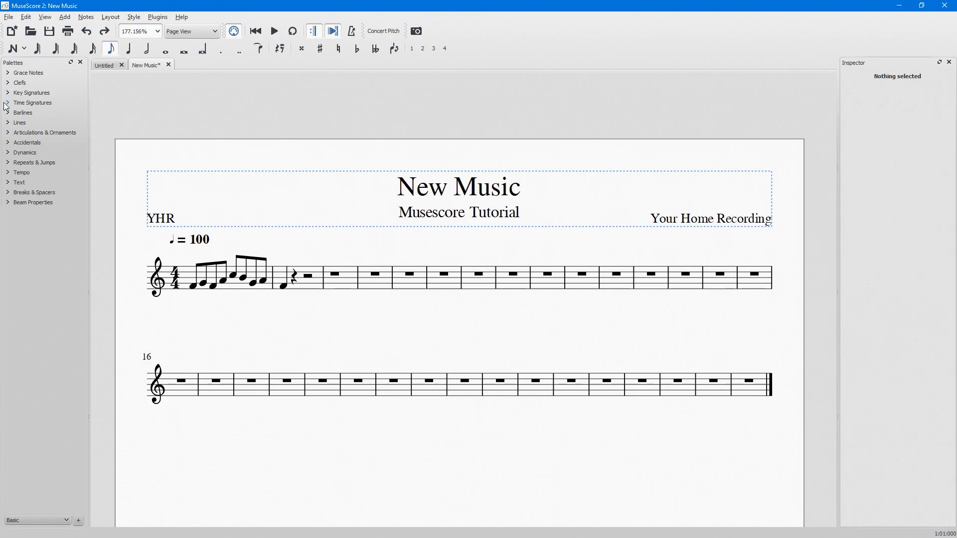
left_click(25, 103)
mouse_move(15, 124)
left_mouse_down()
mouse_move(67, 137)
mouse_move(167, 271)
left_mouse_up()
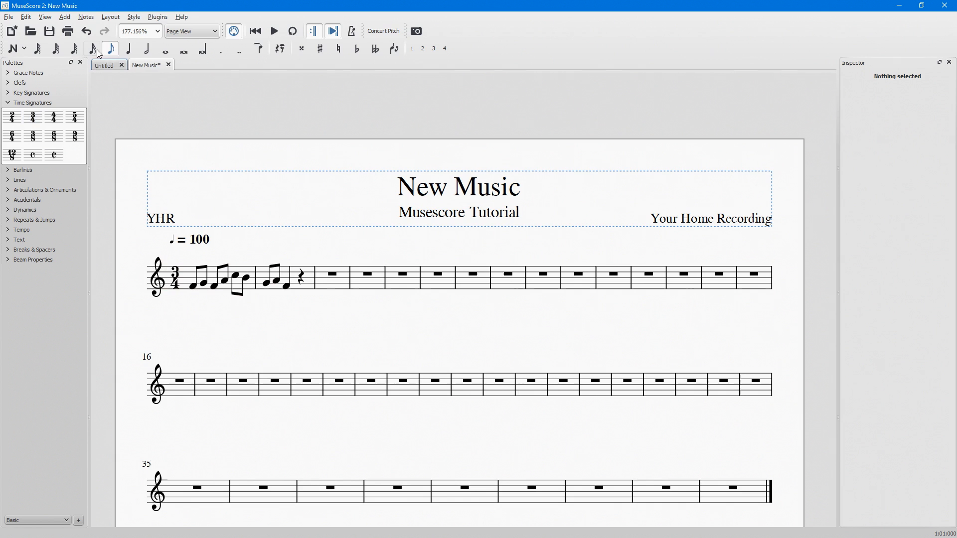
left_click(271, 35)
Create a custom 7/8 time signature in the Master Palette and apply it to measure 3.
key("shift+t")
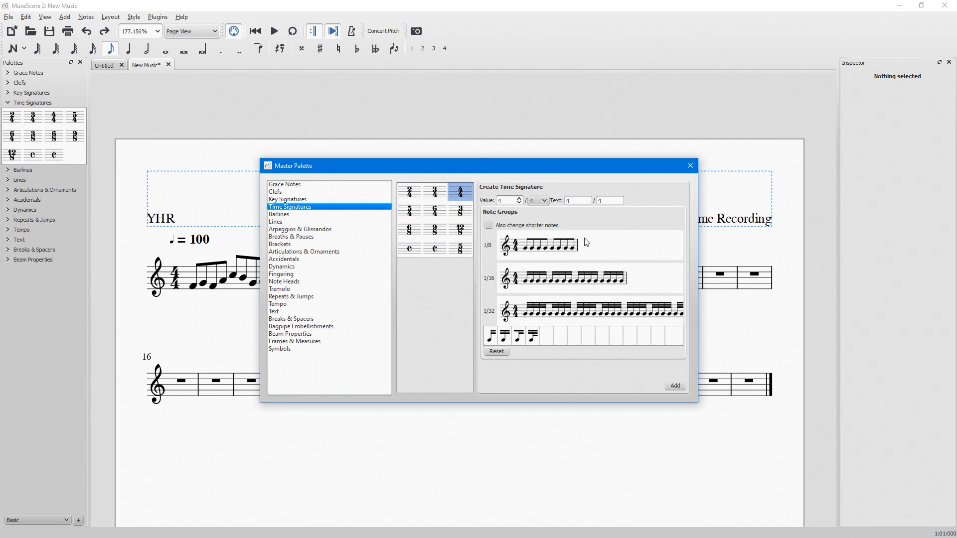
left_click(520, 198)
left_click(520, 198)
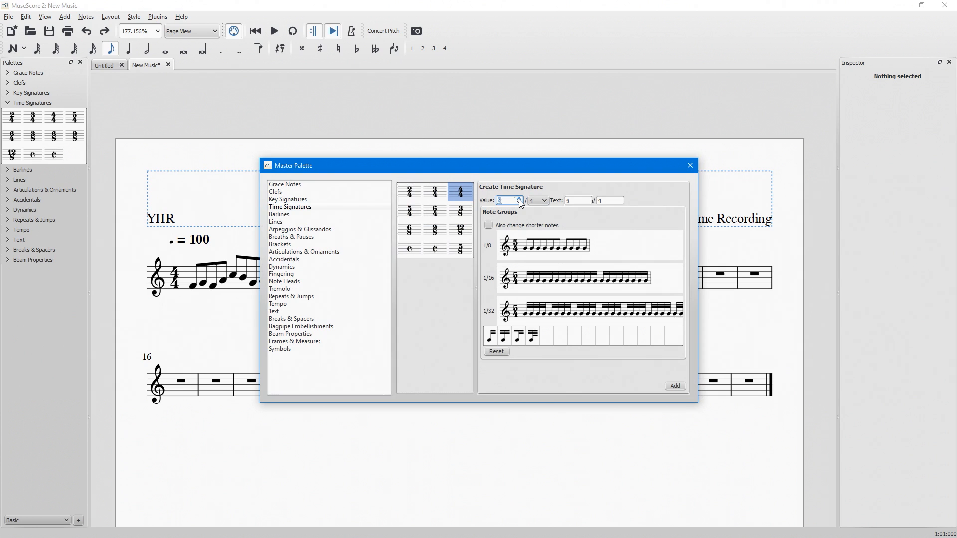
left_click(519, 198)
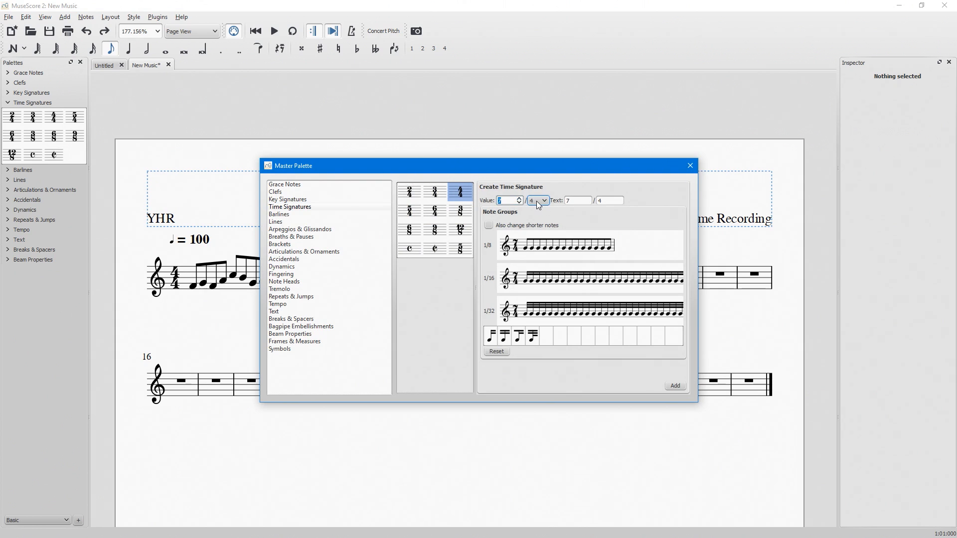
left_click(538, 202)
left_click(538, 231)
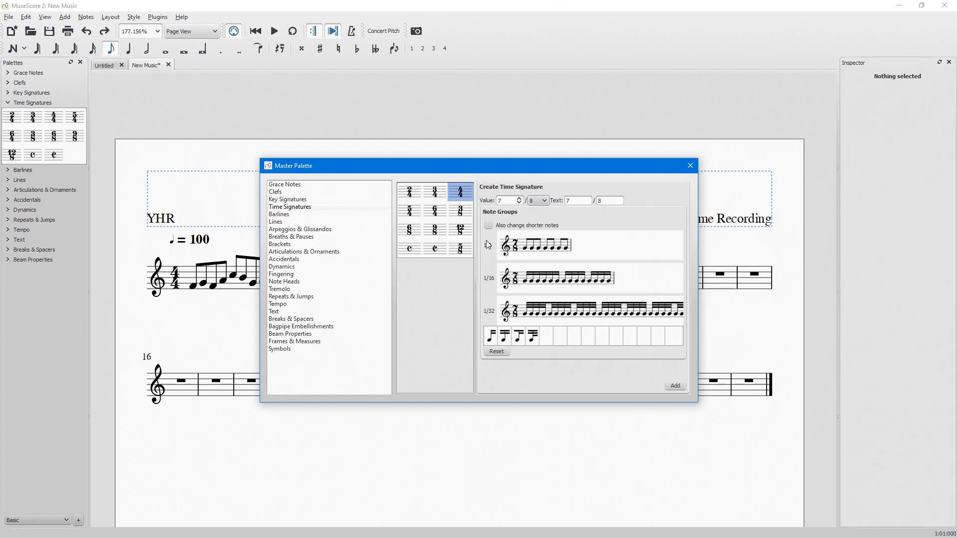
left_click(675, 386)
left_click_drag(364, 166, 493, 157)
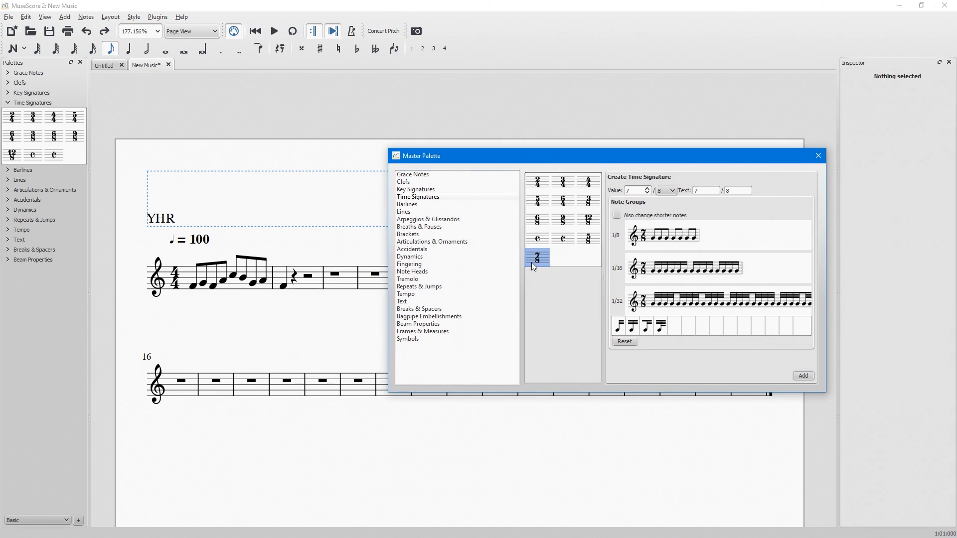
left_click_drag(531, 262, 333, 271)
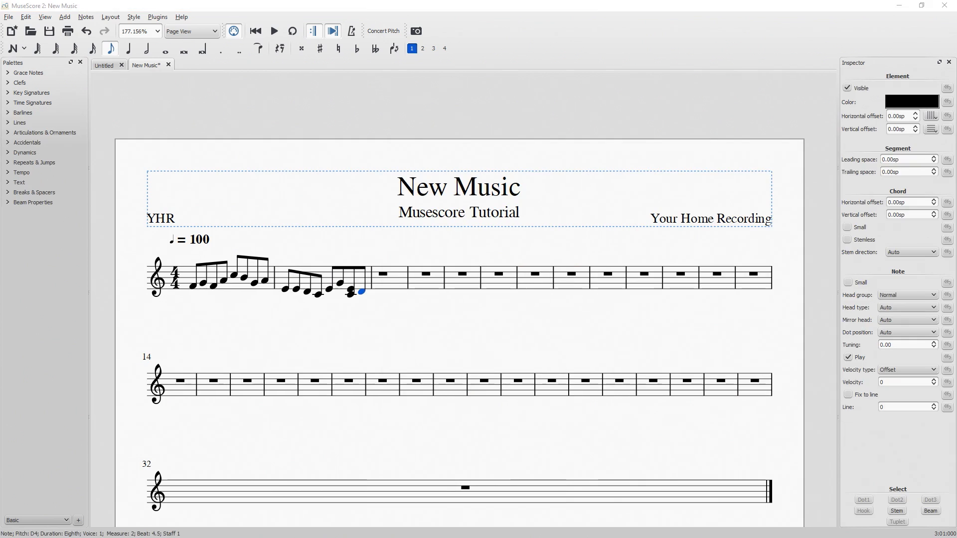
Add a tempo marking of quarter note = 50 at the first note of measure 2.
left_click(286, 289)
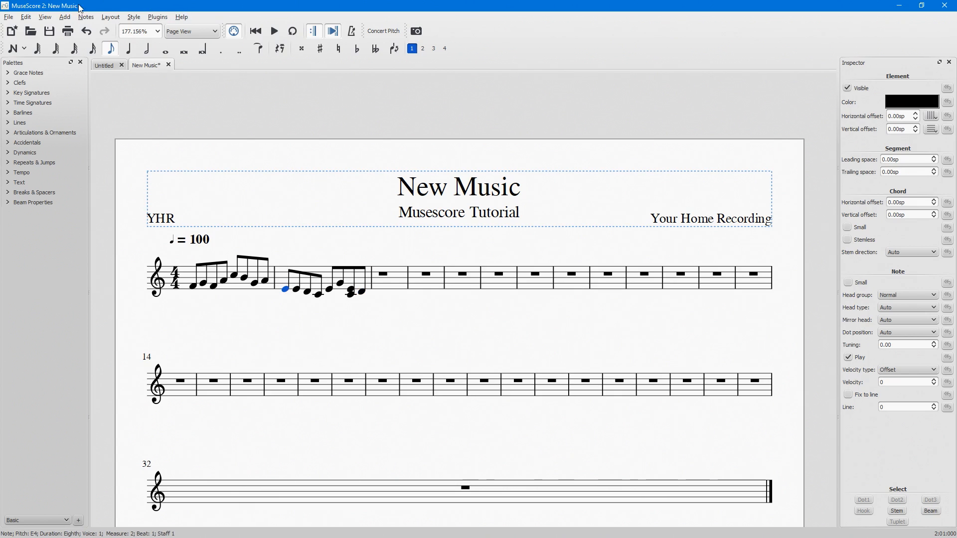
left_click(65, 17)
mouse_move(70, 57)
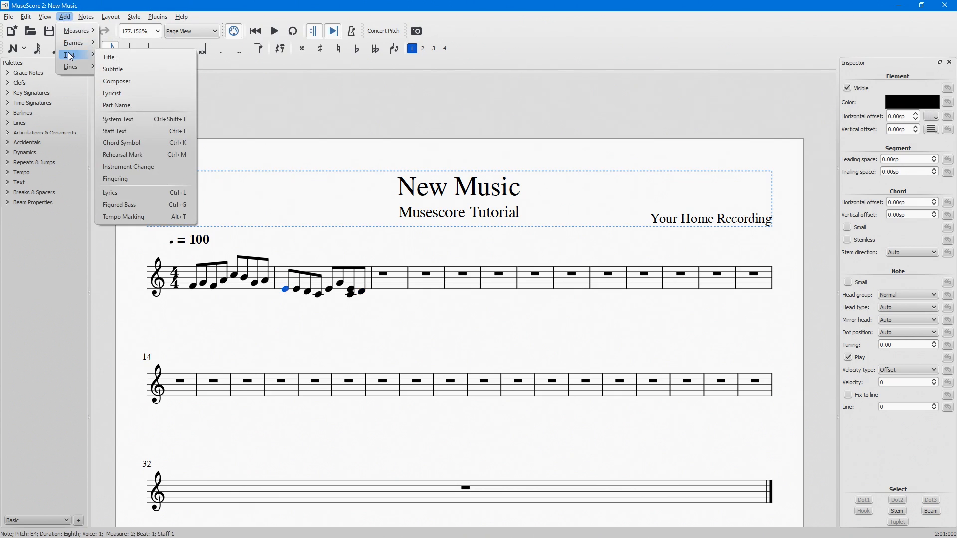
left_click(151, 214)
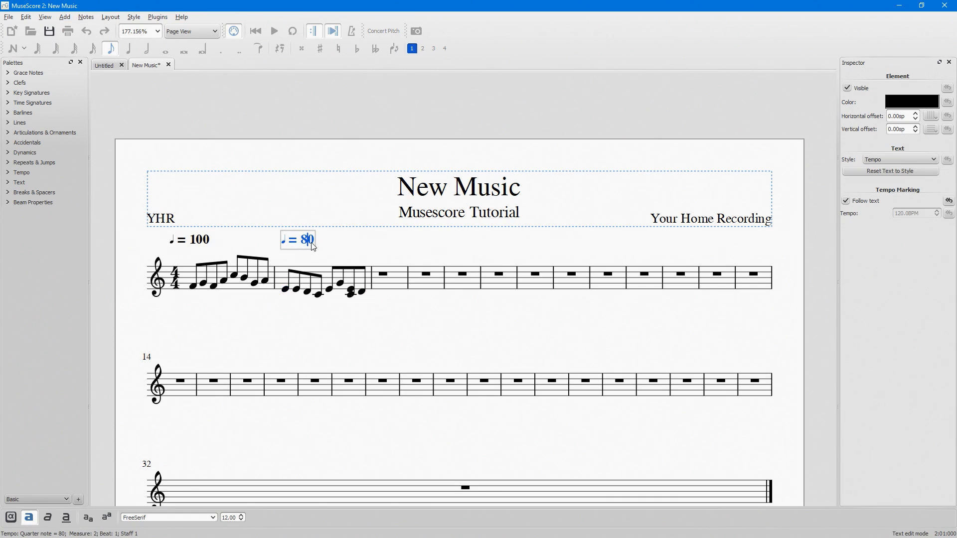
key("BackSpace")
key("BackSpace")
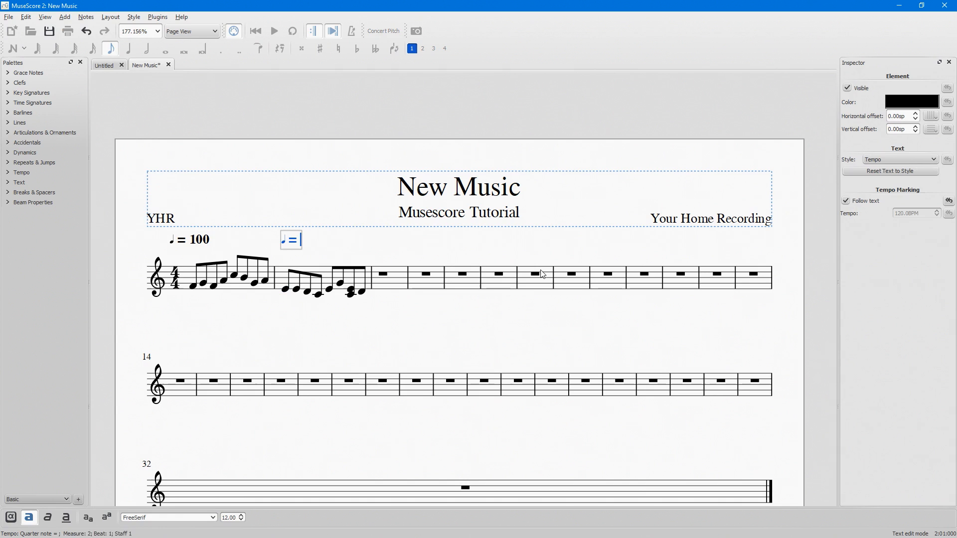
type("50")
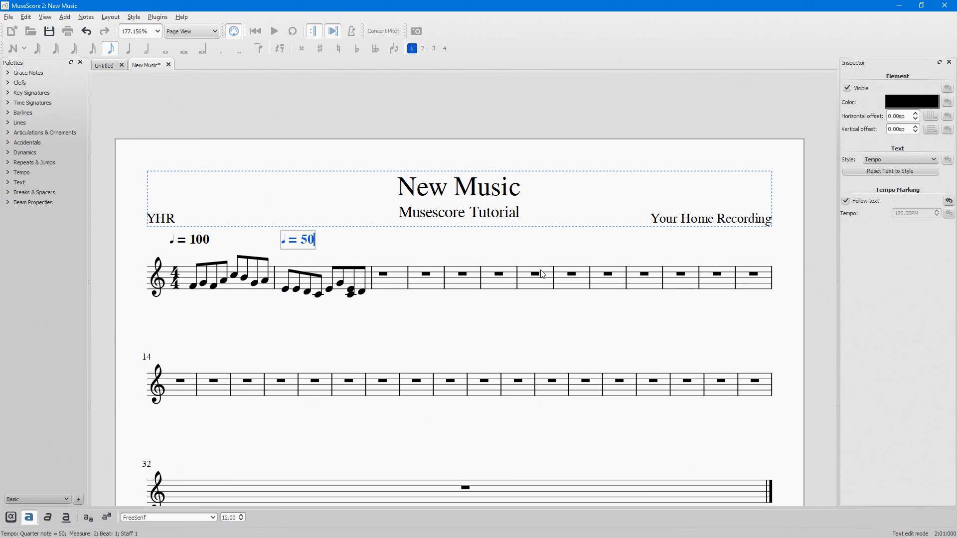
left_click(365, 251)
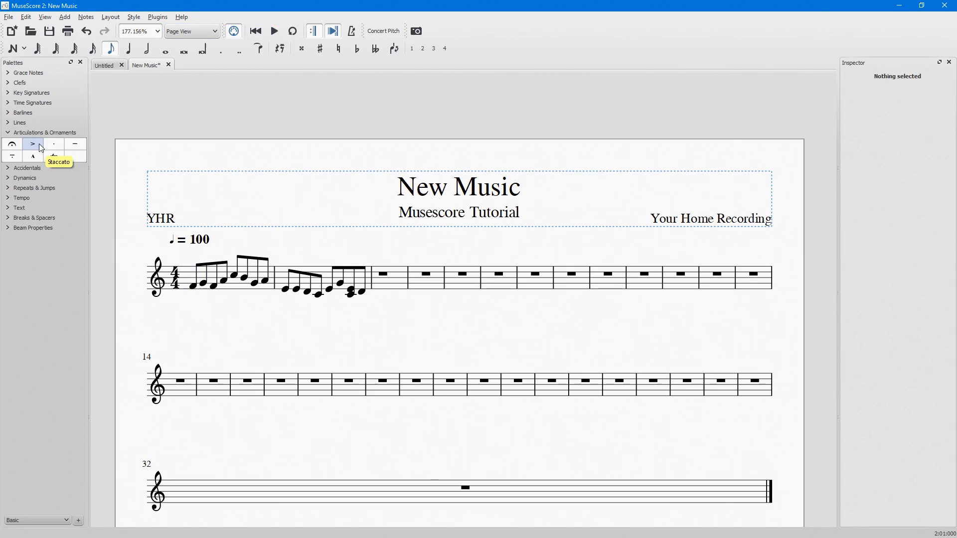
Place the dynamics ppp and p in measure 1 and f at the start of measure 2, and play back the score.
left_click(8, 132)
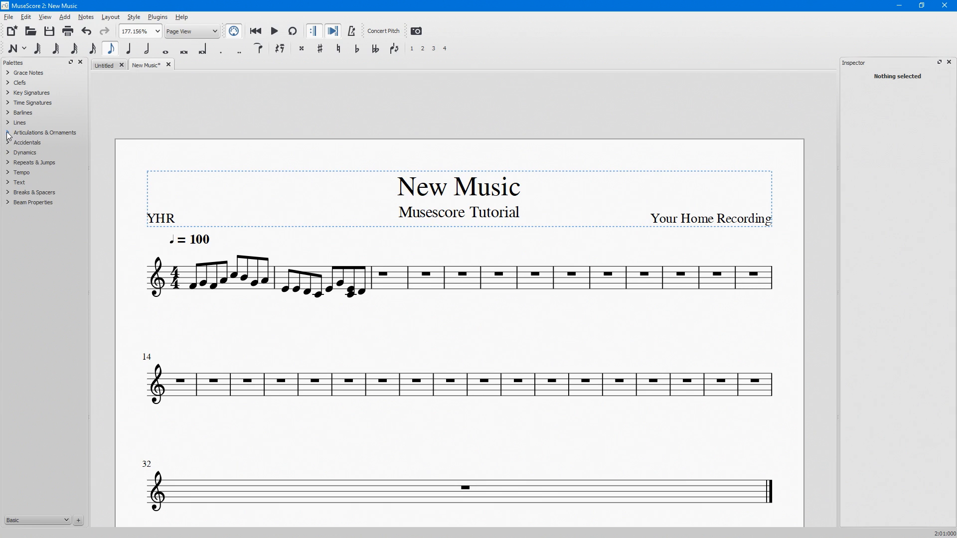
left_click(8, 154)
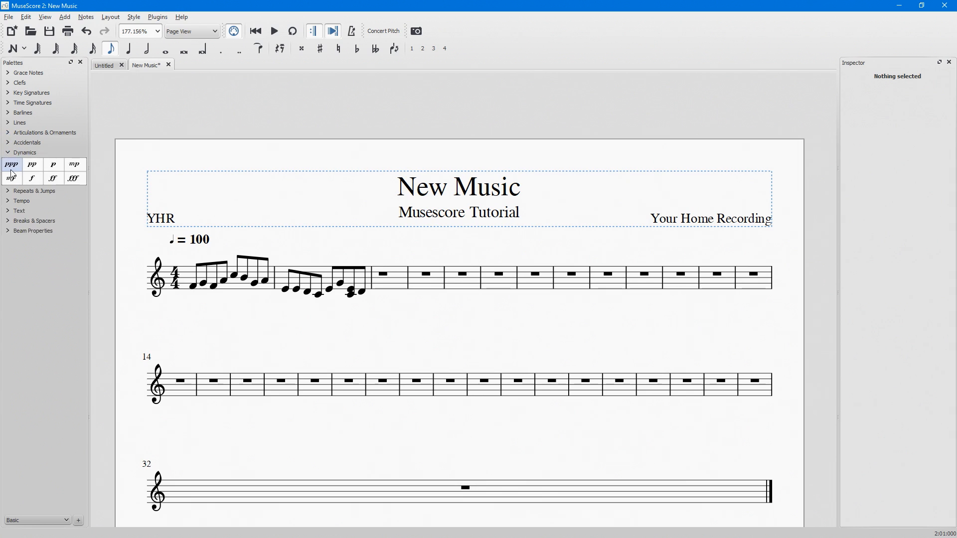
left_click_drag(14, 171, 193, 310)
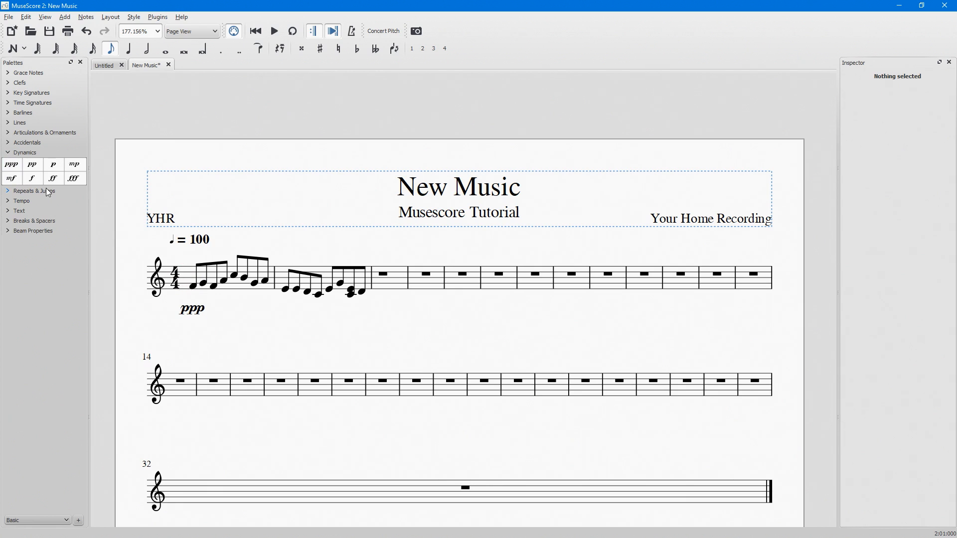
left_click_drag(55, 172, 243, 312)
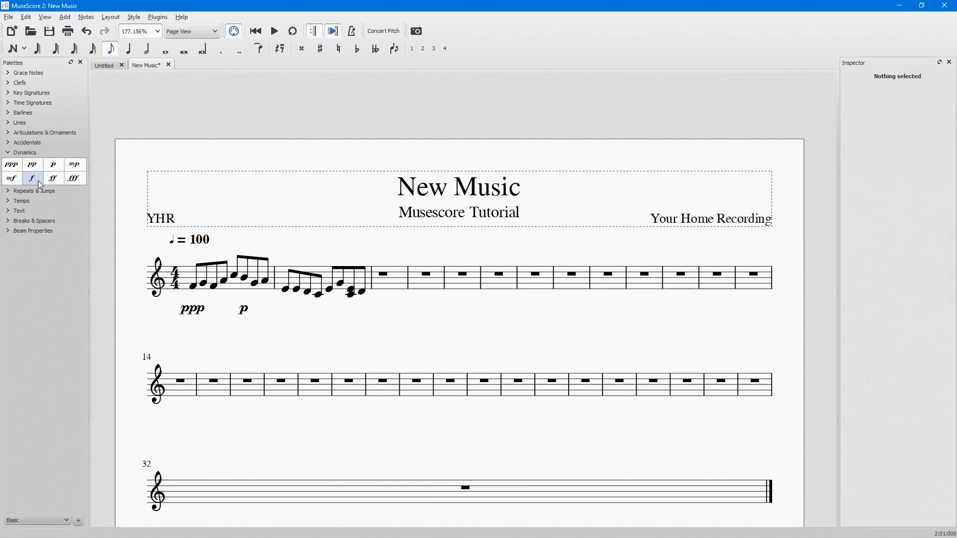
left_click_drag(32, 179, 284, 311)
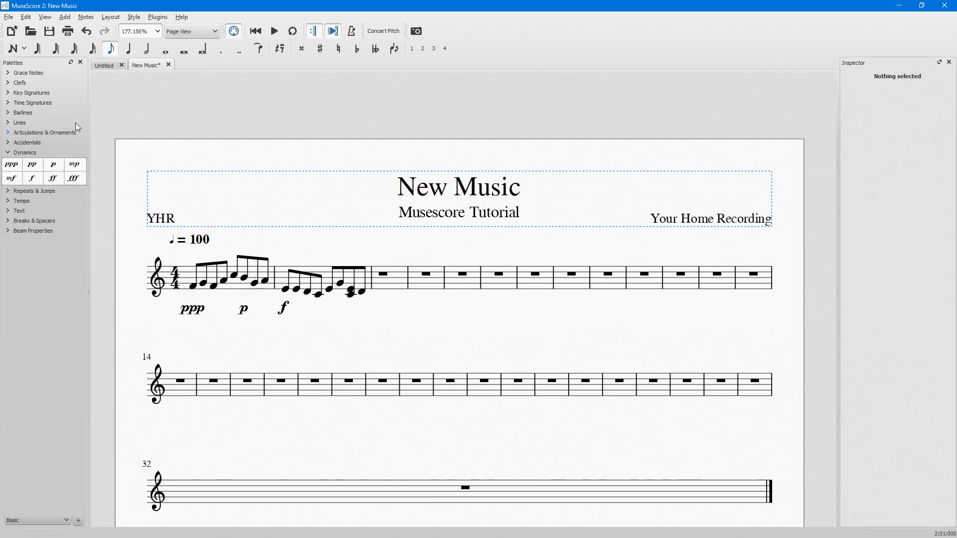
left_click(273, 36)
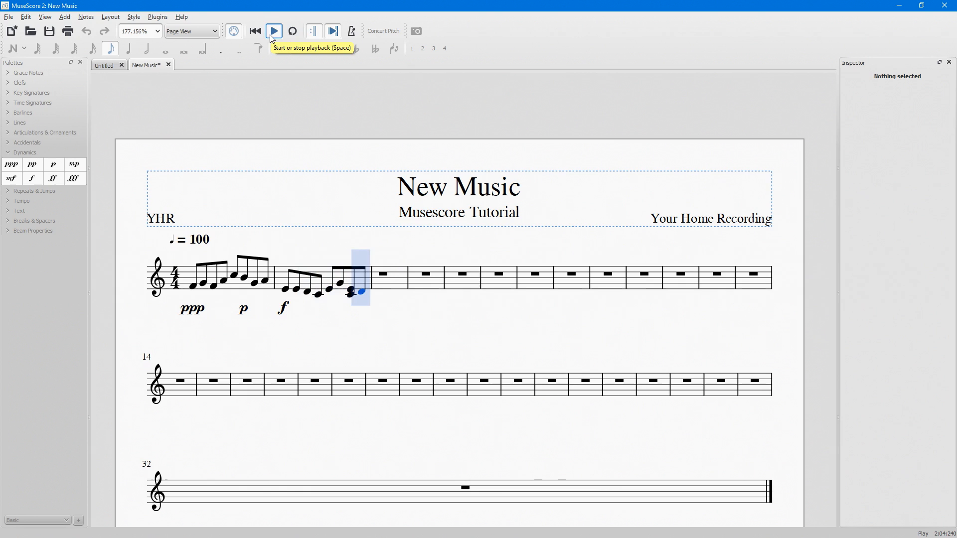
left_click(272, 36)
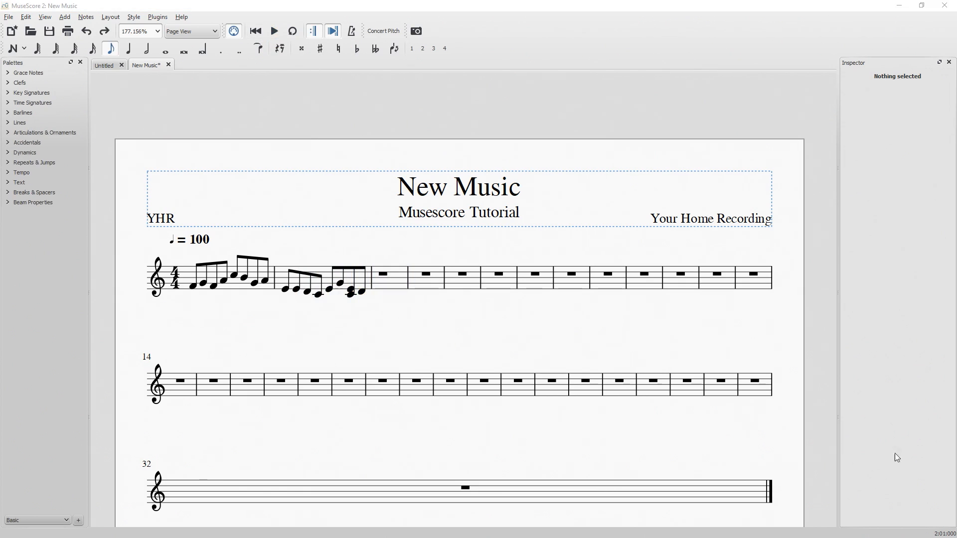
Add an accent to the first note of measure 2, and undo it.
left_click(8, 132)
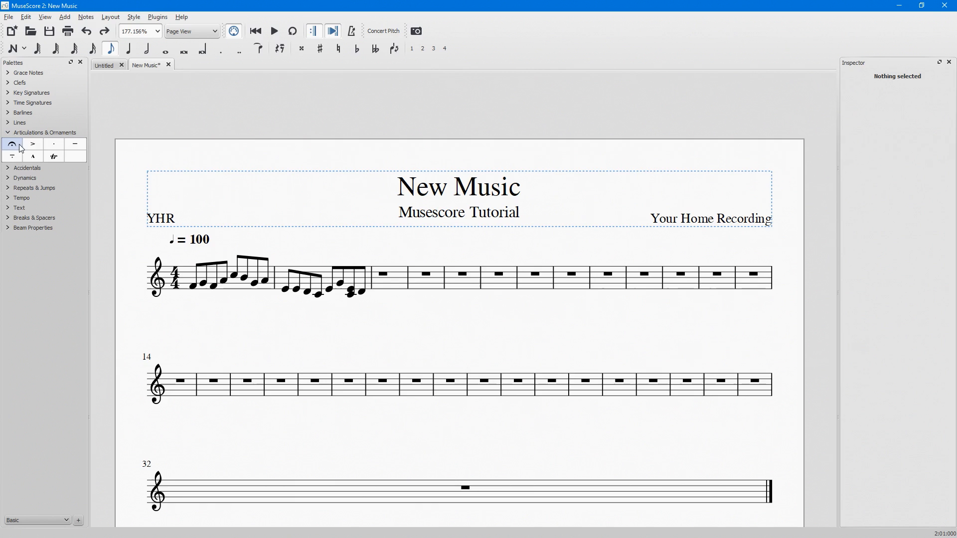
left_click_drag(30, 147, 288, 297)
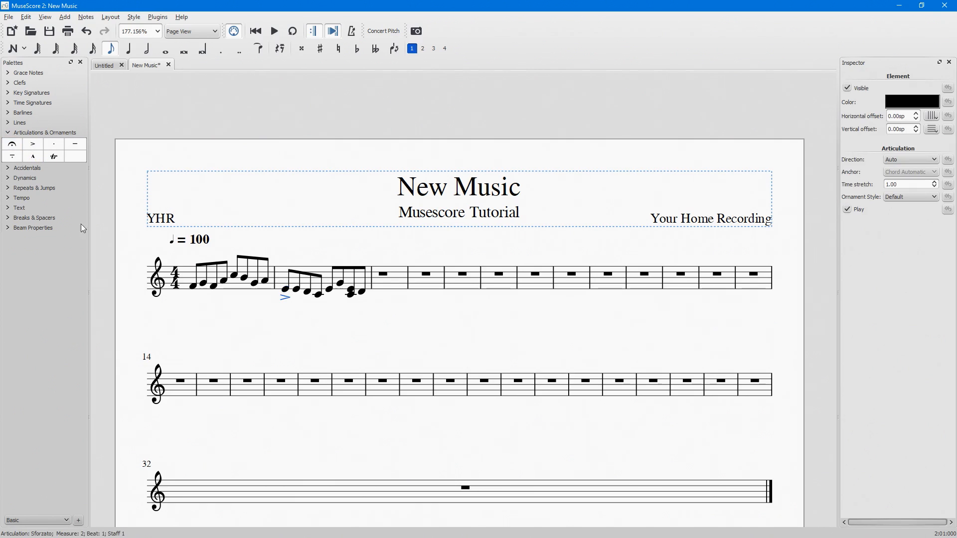
left_click_drag(120, 176, 330, 294)
key("ctrl+z")
key("ctrl+z")
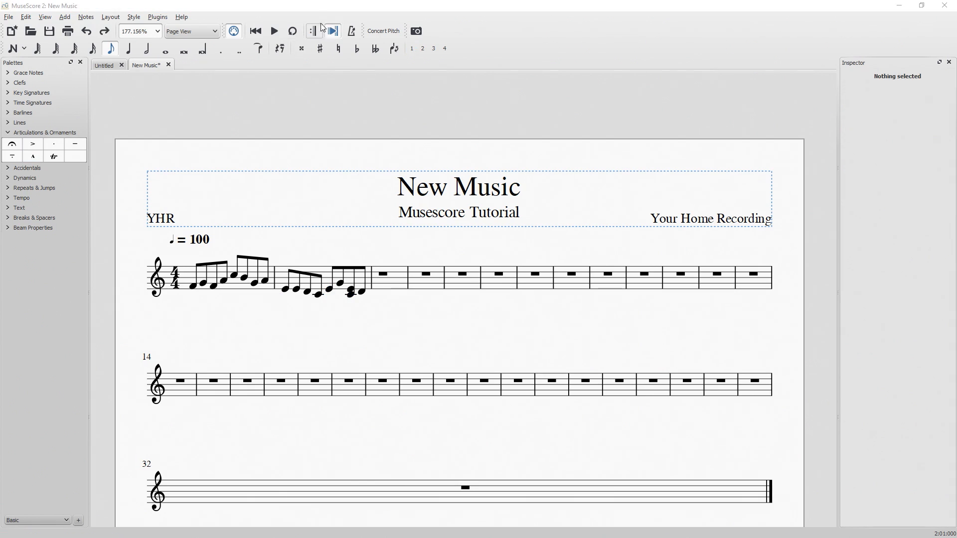
Apply a start repeat barline before measure 5 and an end repeat barline at measure 8, and play back the repeat.
left_click(315, 31)
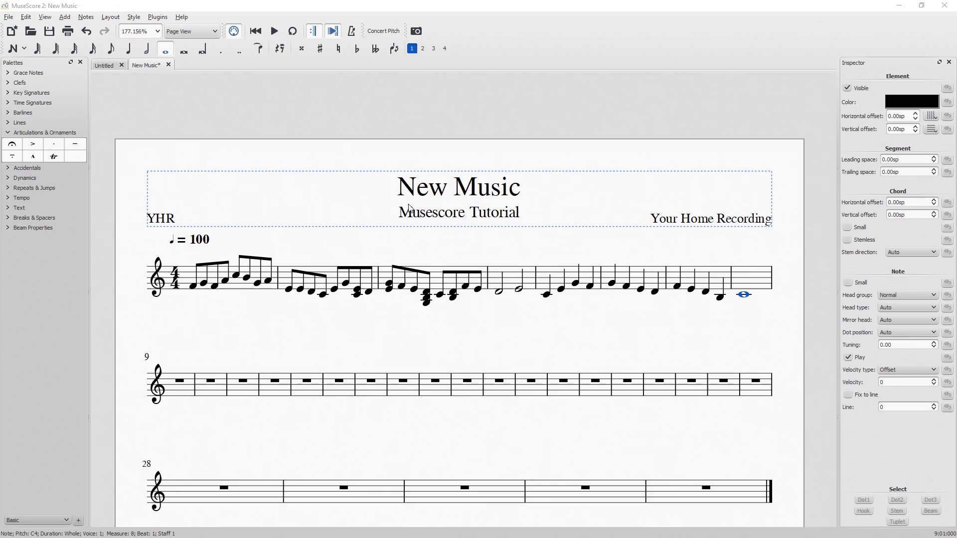
left_click(35, 133)
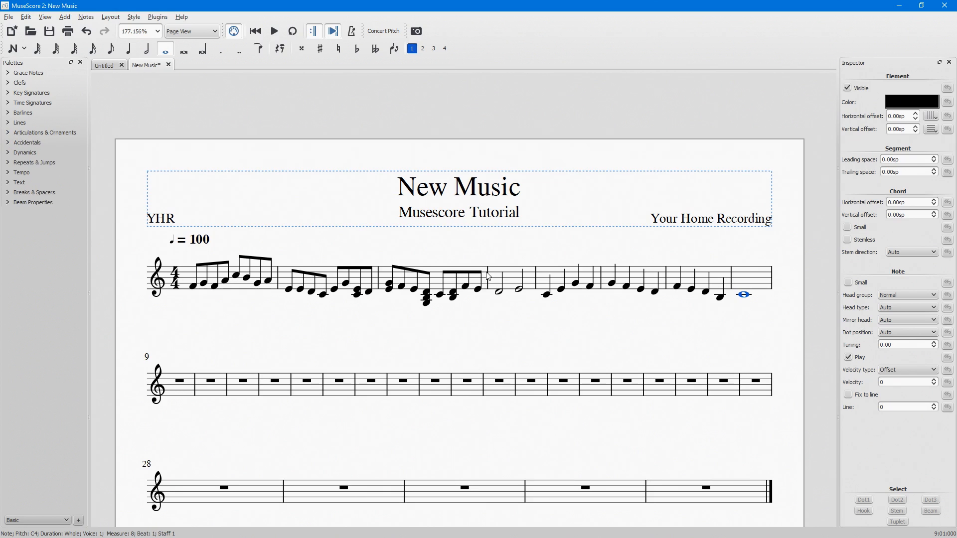
left_click(14, 115)
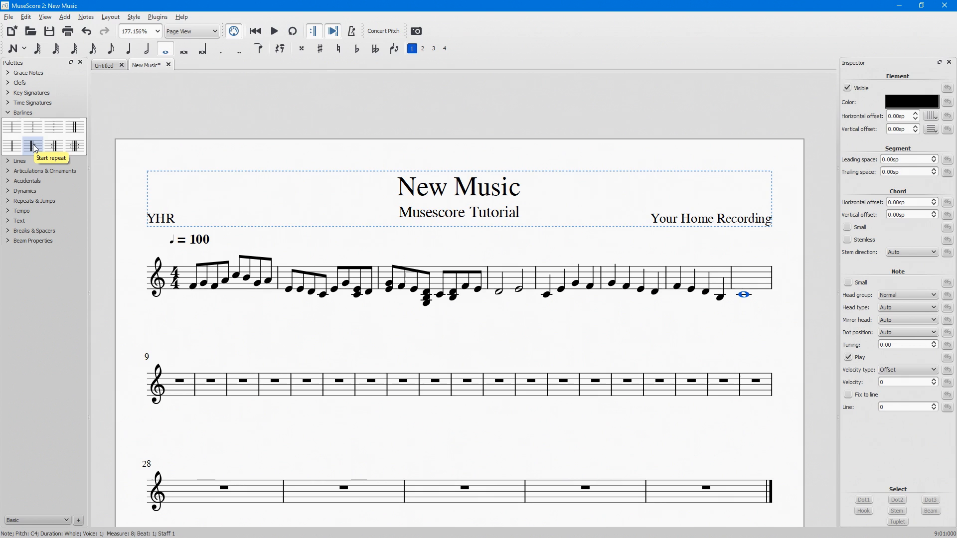
left_click_drag(35, 148, 541, 277)
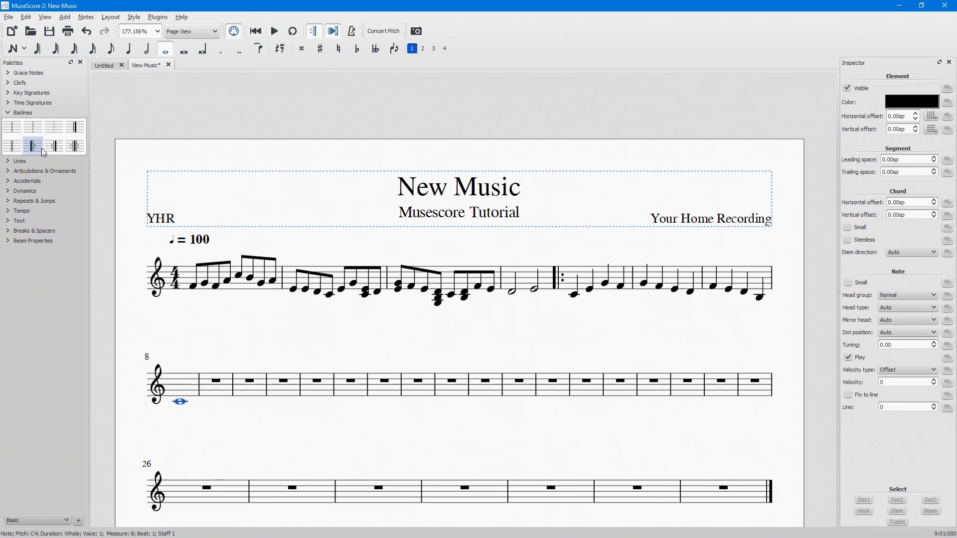
left_click_drag(54, 153, 194, 381)
key("space")
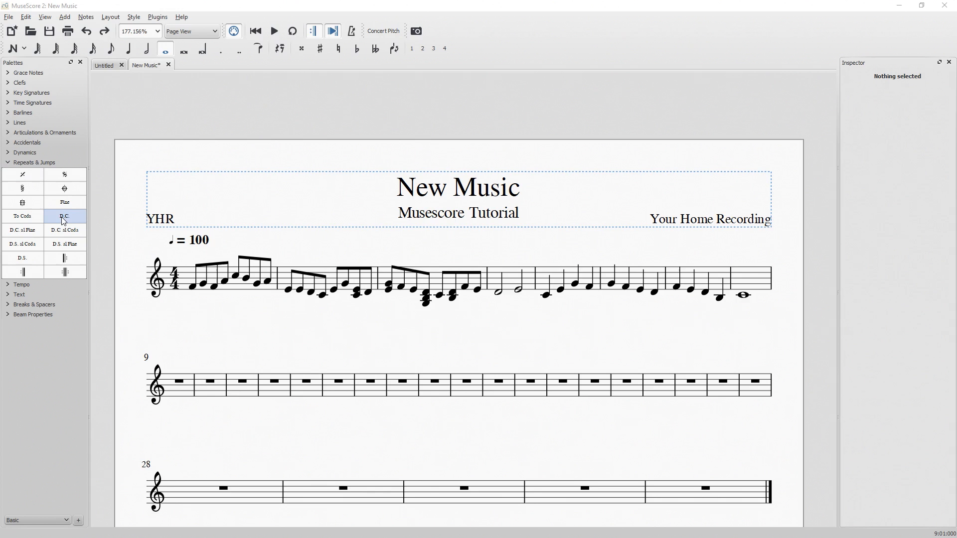
Add a D.C. jump at measure 3, play back the score, and undo the jump.
left_click_drag(63, 221, 483, 273)
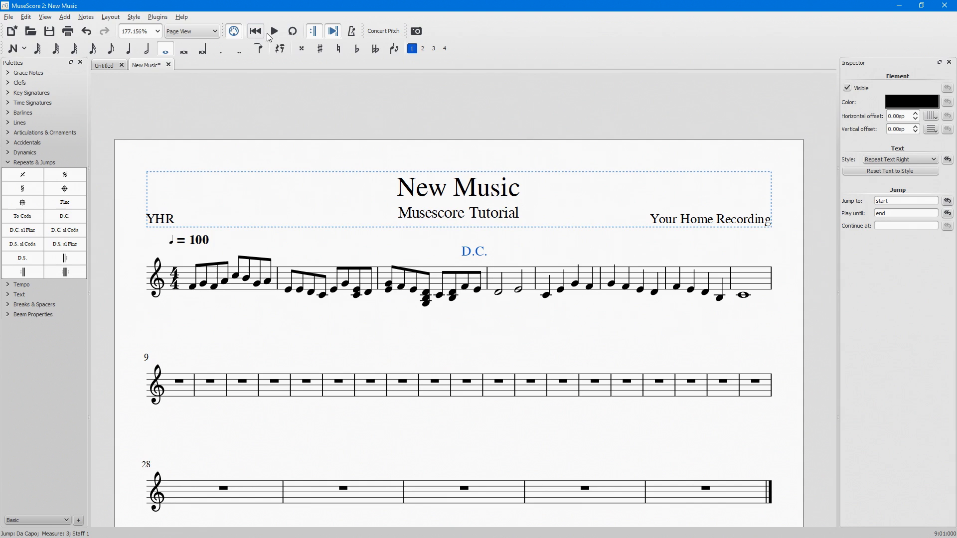
left_click(274, 32)
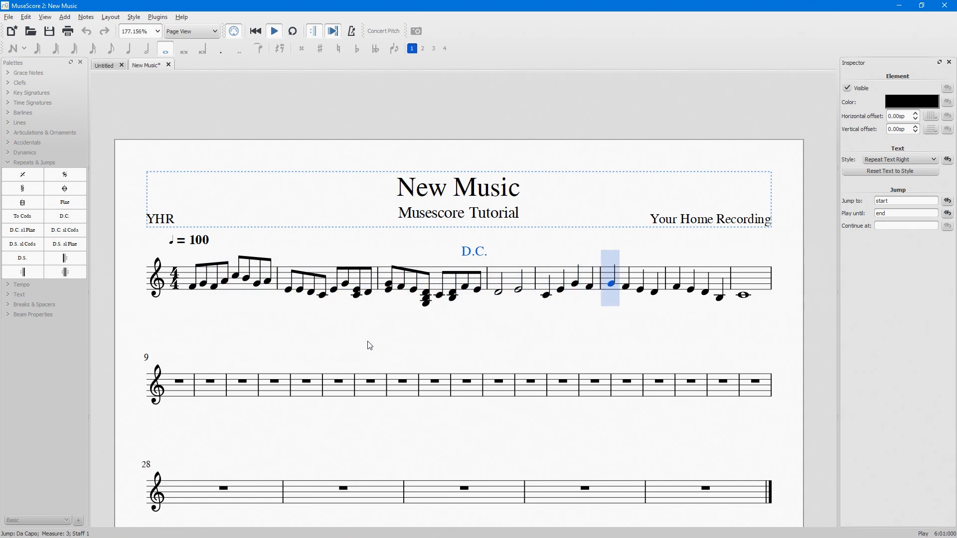
key("space")
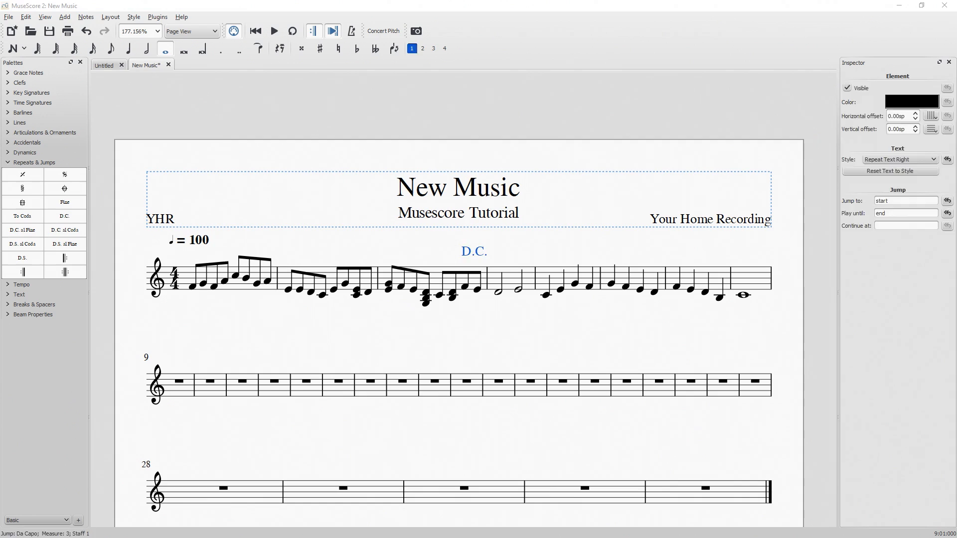
key("ctrl+z")
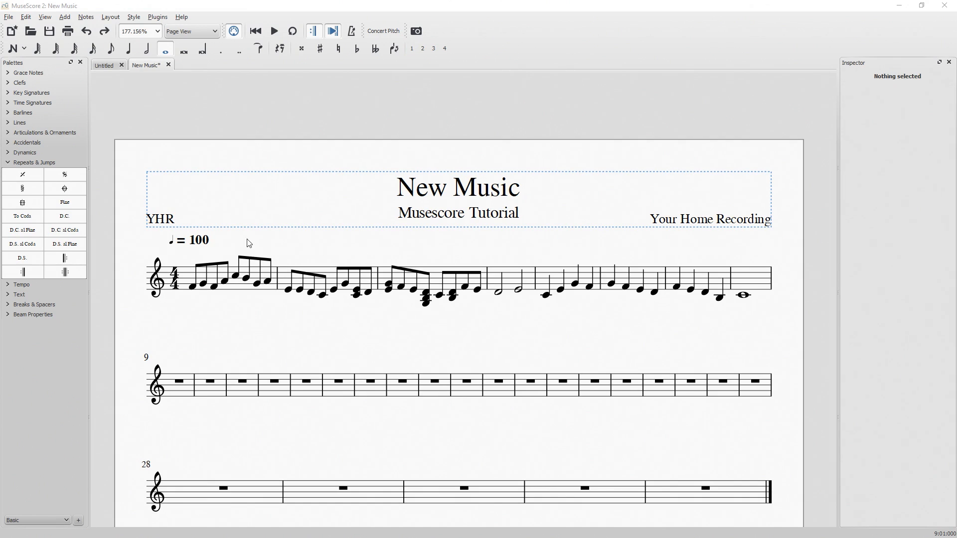
Add a D.C. al Fine jump at measure 8 and a Fine marker at measure 2, and play back the score.
left_click_drag(23, 233, 753, 271)
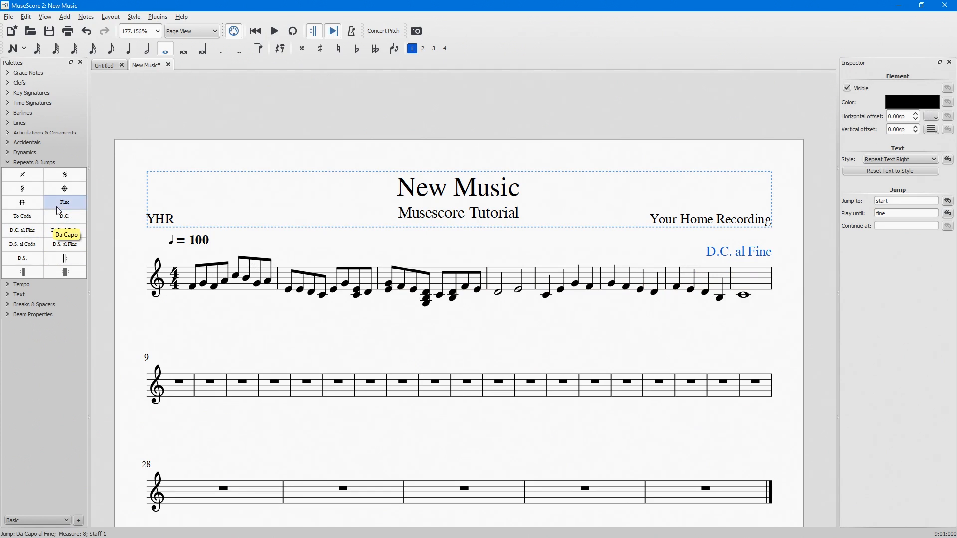
left_click_drag(65, 203, 377, 289)
left_click(274, 31)
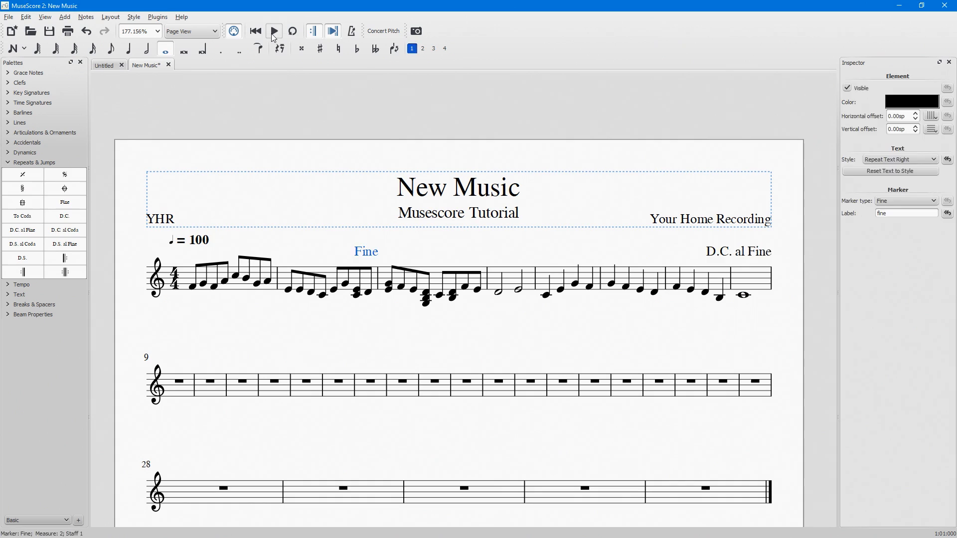
Place a double barline at the end of measure 4 and insert a horizontal frame before measure 5.
left_click(16, 115)
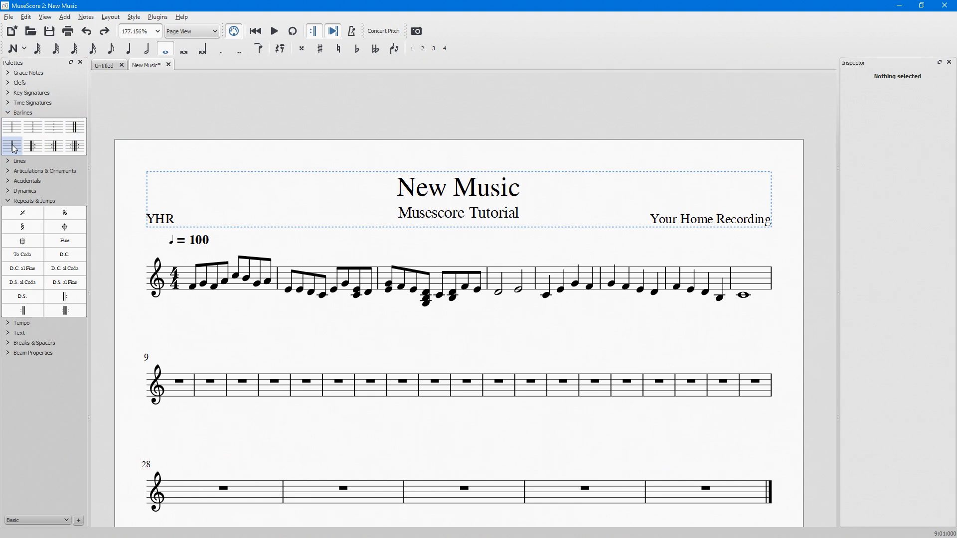
left_click_drag(15, 149, 538, 277)
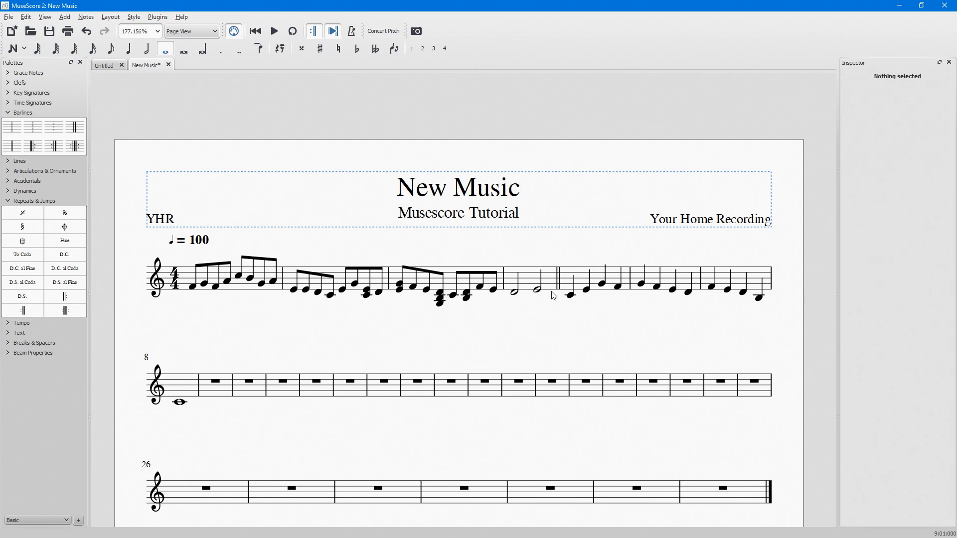
left_click(583, 272)
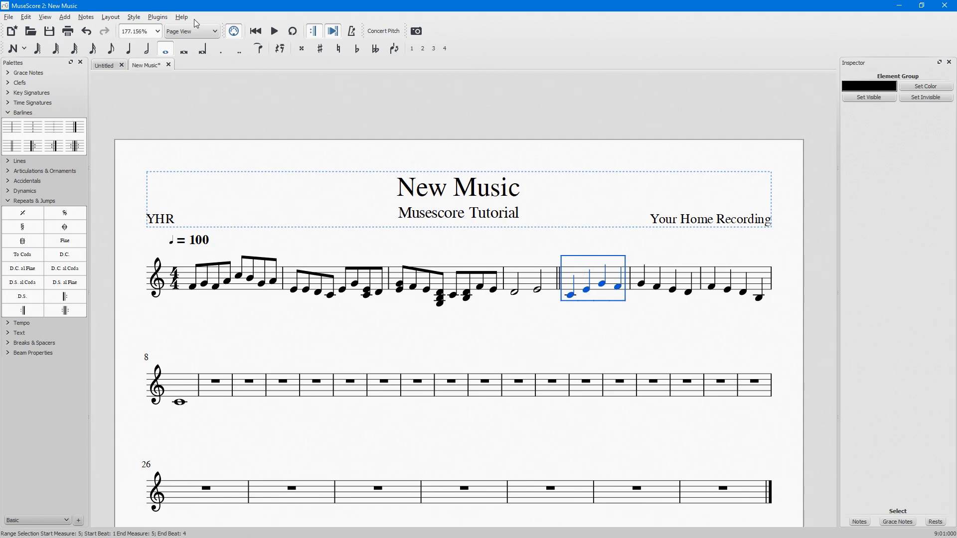
left_click(67, 18)
mouse_move(76, 43)
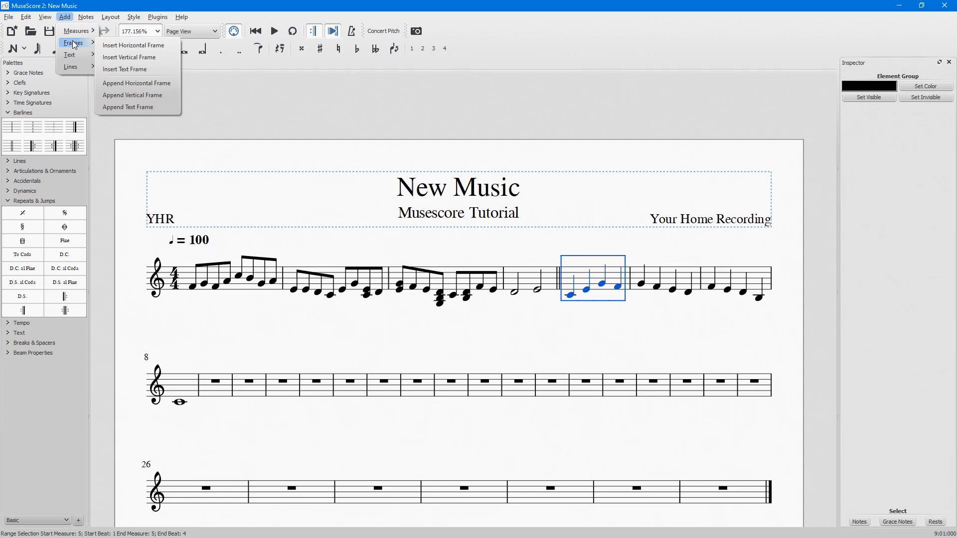
left_click(112, 46)
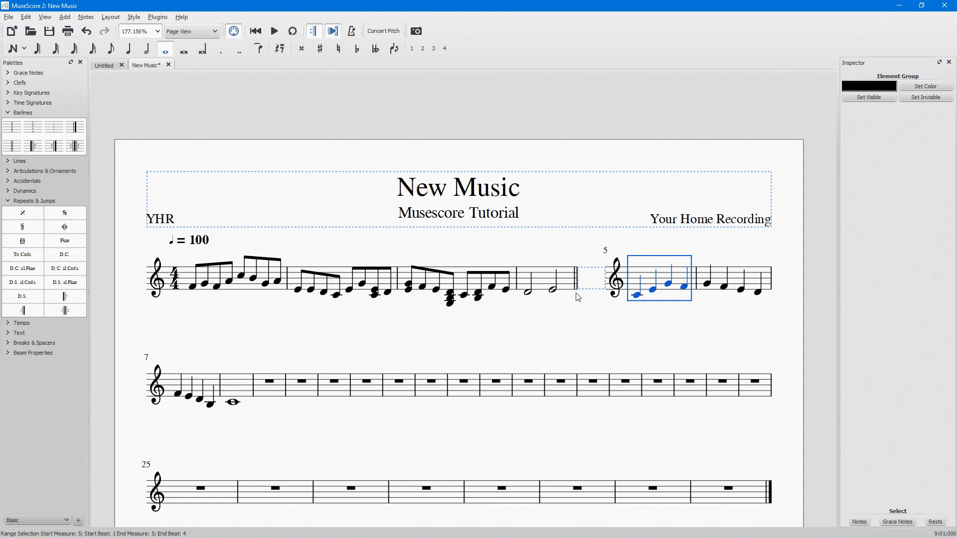
key("ctrl+z")
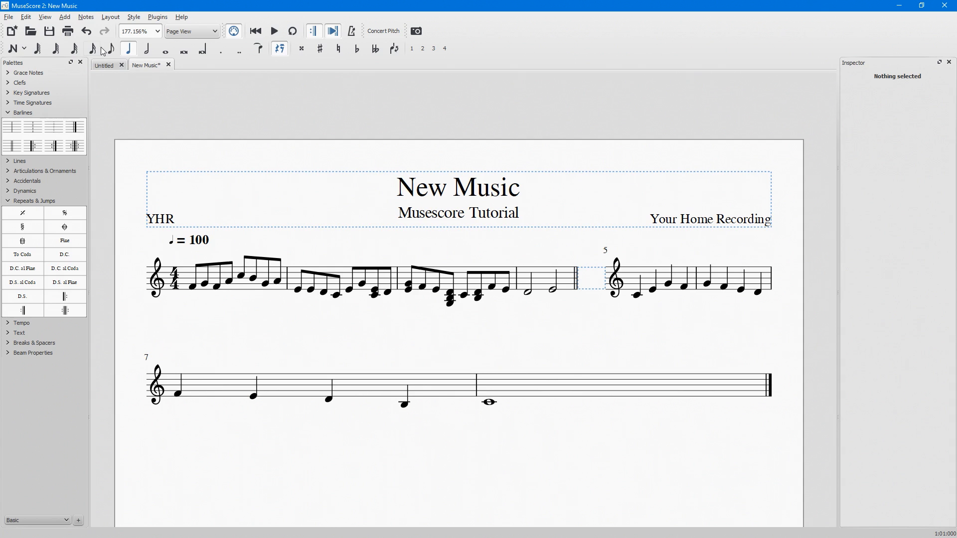
Add D.C. al Coda at measure 4, To Coda at measure 2 and a coda sign at measure 5, and play back the score.
left_click_drag(66, 270, 553, 279)
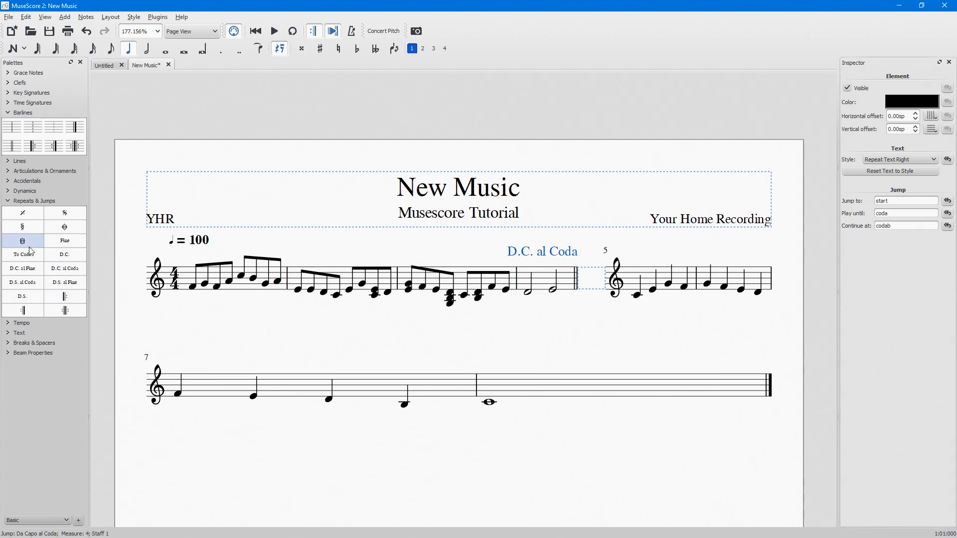
left_click_drag(22, 256, 334, 272)
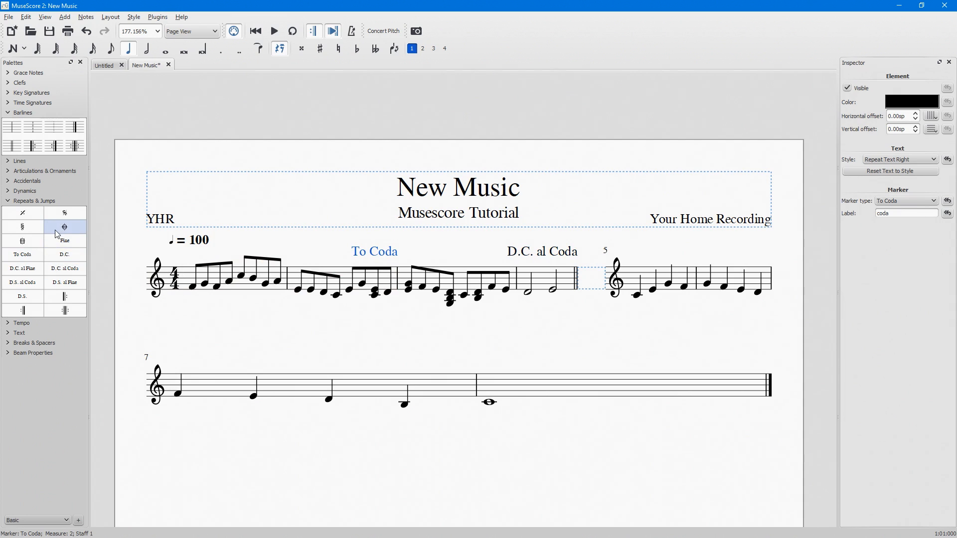
left_click_drag(63, 228, 613, 238)
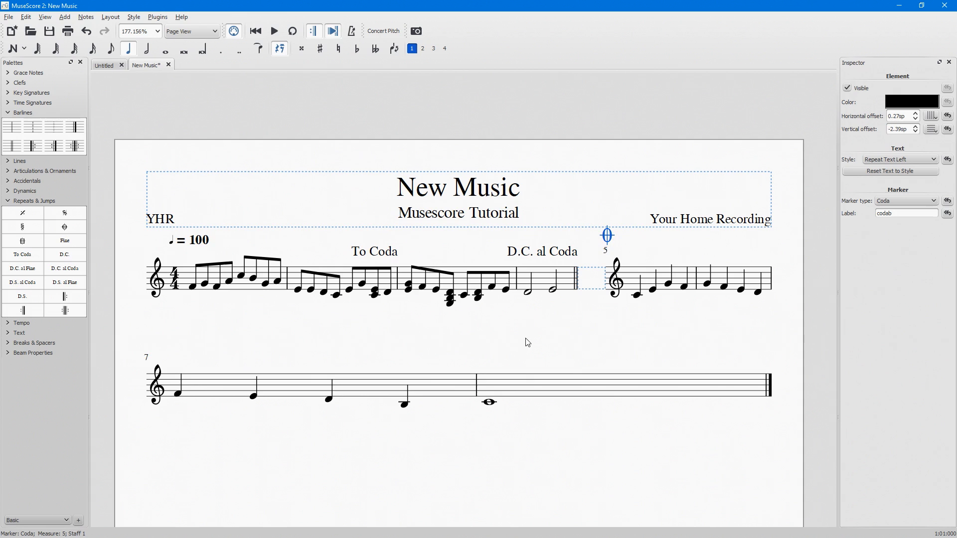
left_click(274, 32)
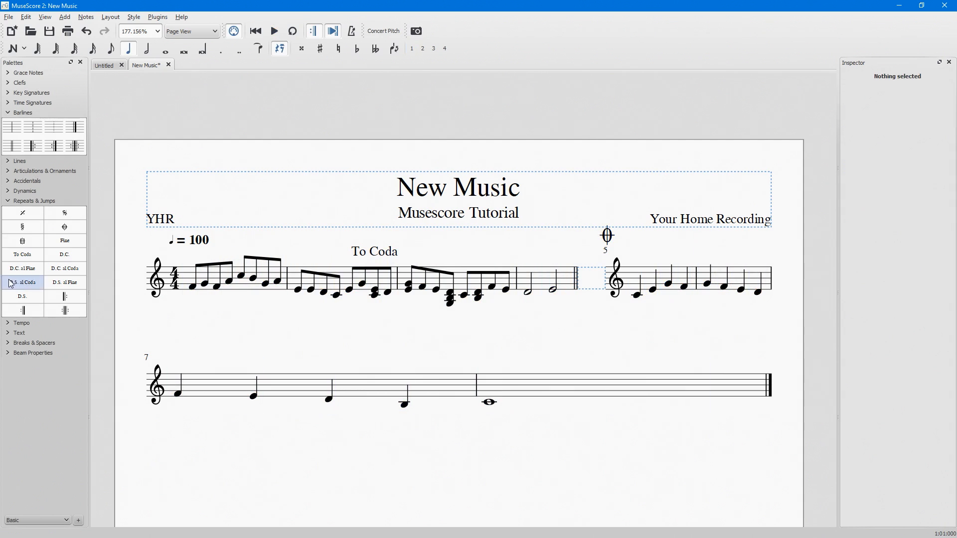
Replace the jump at measure 4 with D.S. al Coda, add a segno at measure 2, and play back the score.
left_click_drag(10, 281, 537, 279)
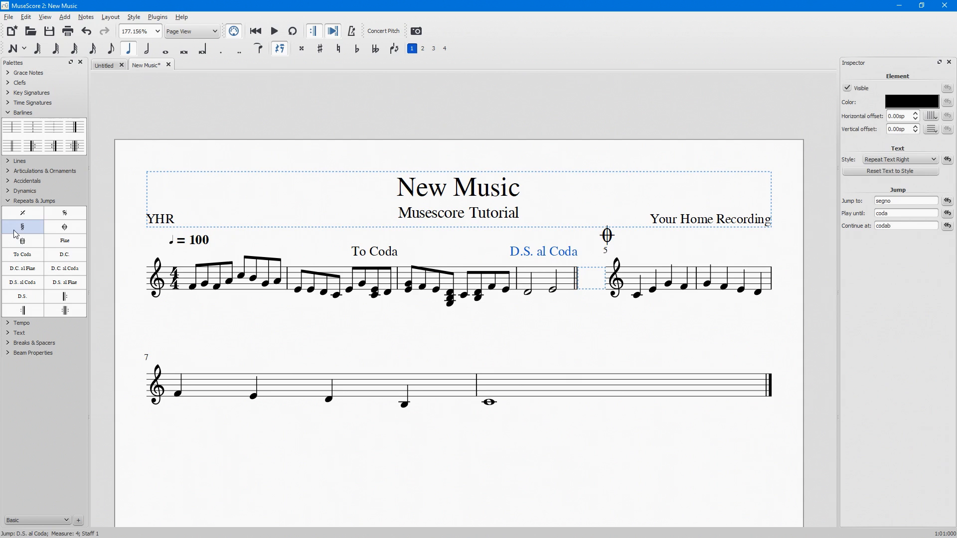
left_click_drag(22, 227, 301, 276)
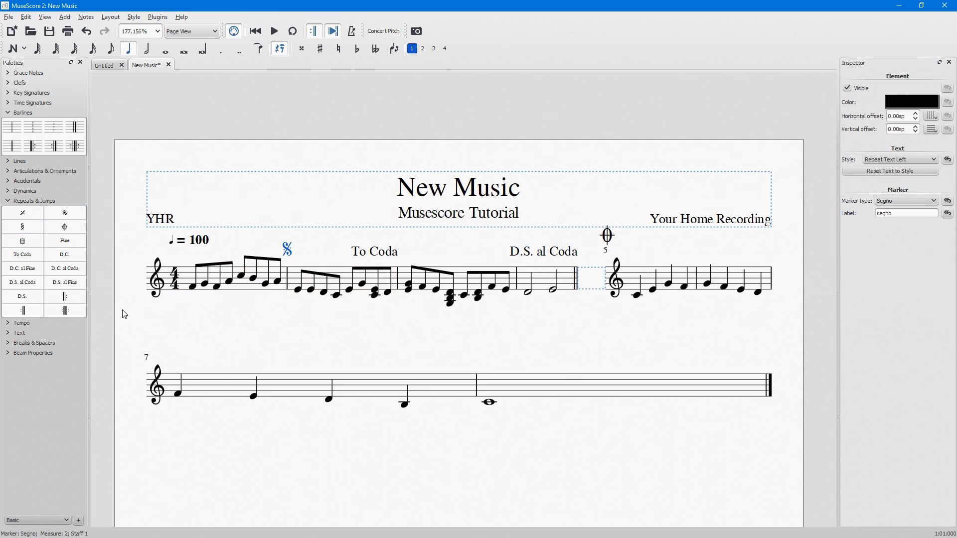
left_click(274, 31)
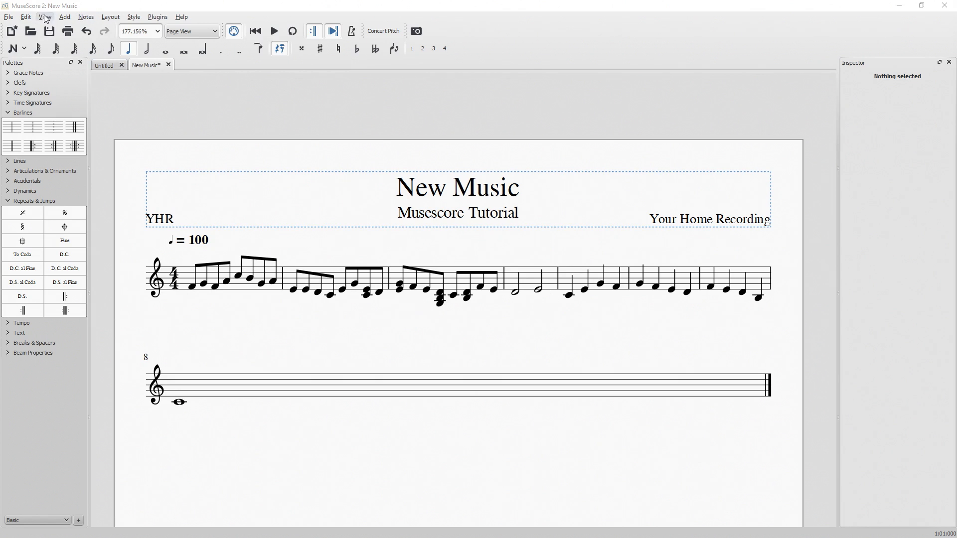
Add an Electric Guitar [Tablature] from the plucked strings to the score's instrument list.
left_click(26, 17)
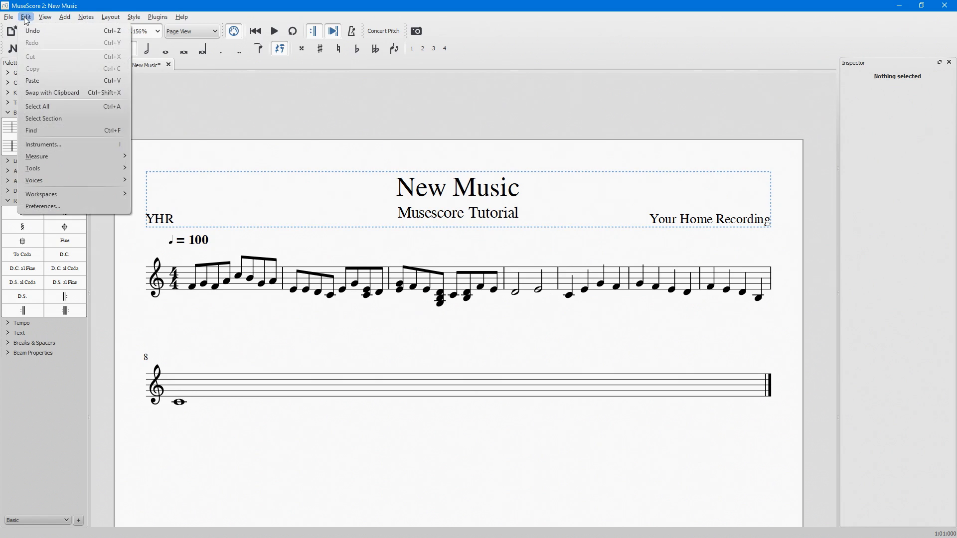
left_click(45, 145)
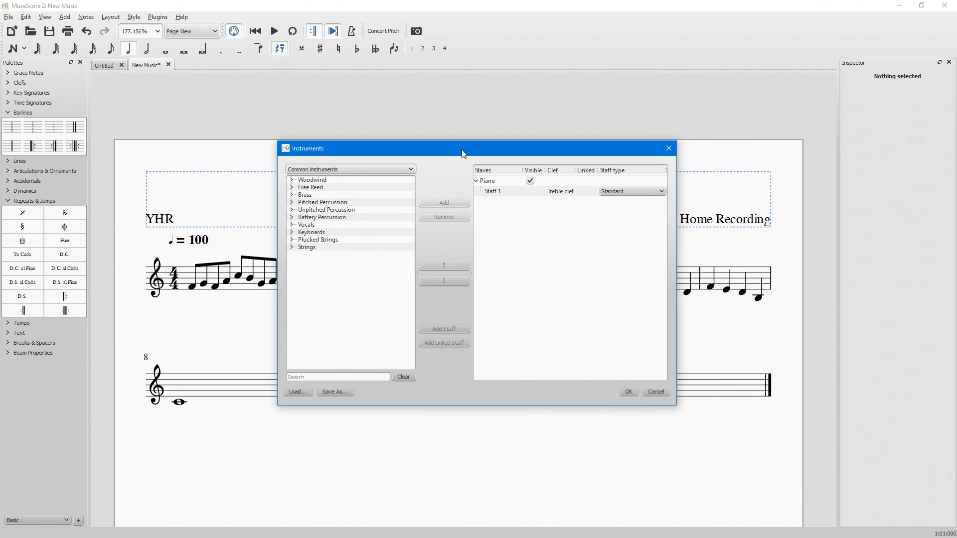
left_click(292, 240)
left_click(340, 299)
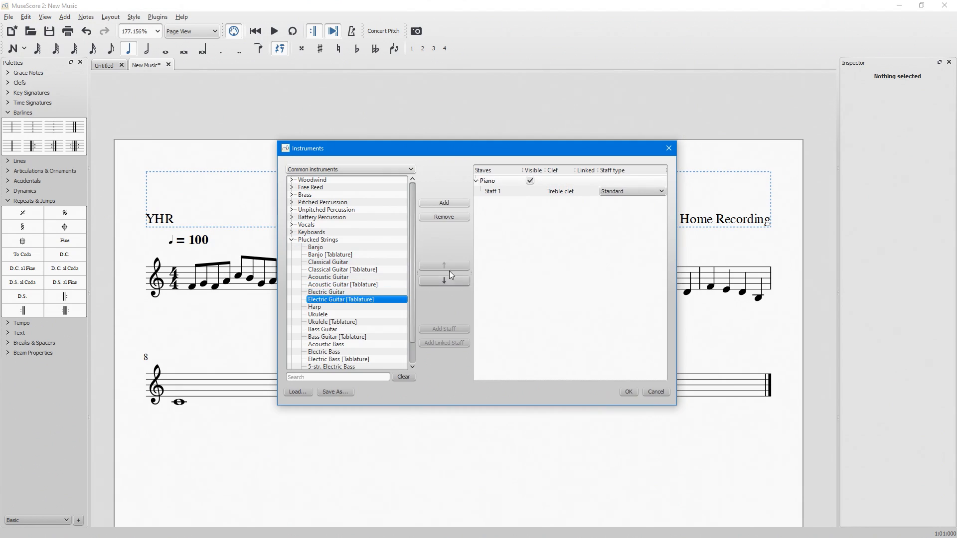
left_click(444, 204)
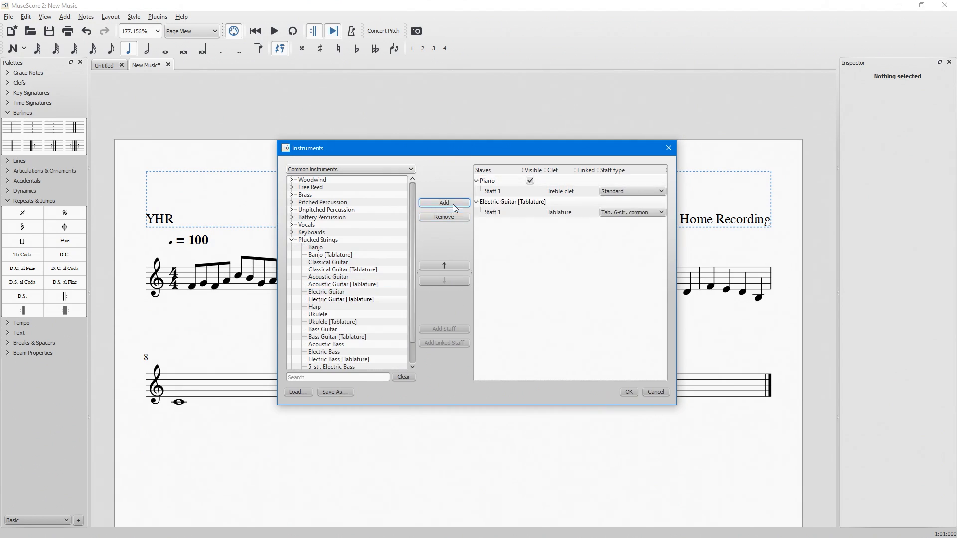
Try the Tab. 4-str. common staff type on the electric guitar staff, and set it to Standard.
left_click(627, 214)
left_click(625, 255)
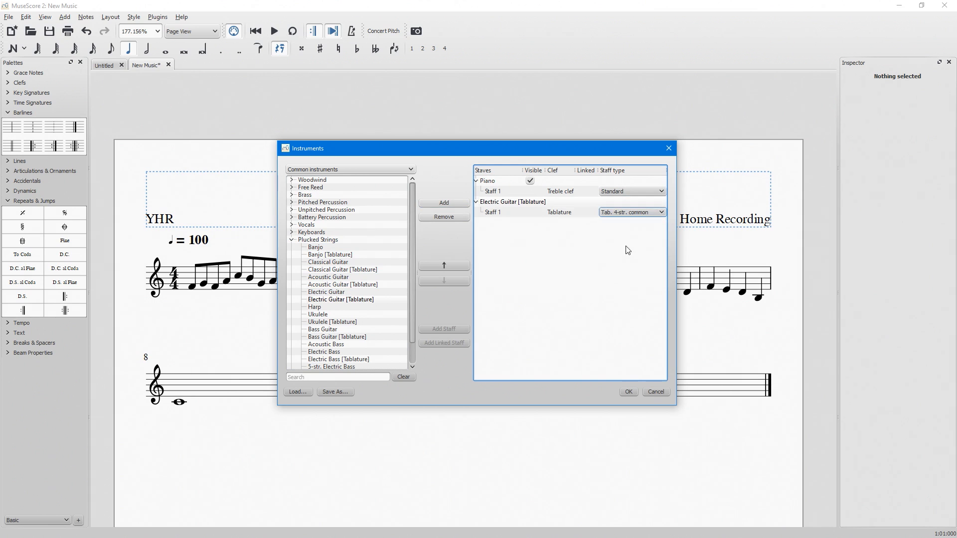
left_click(626, 214)
left_click(621, 223)
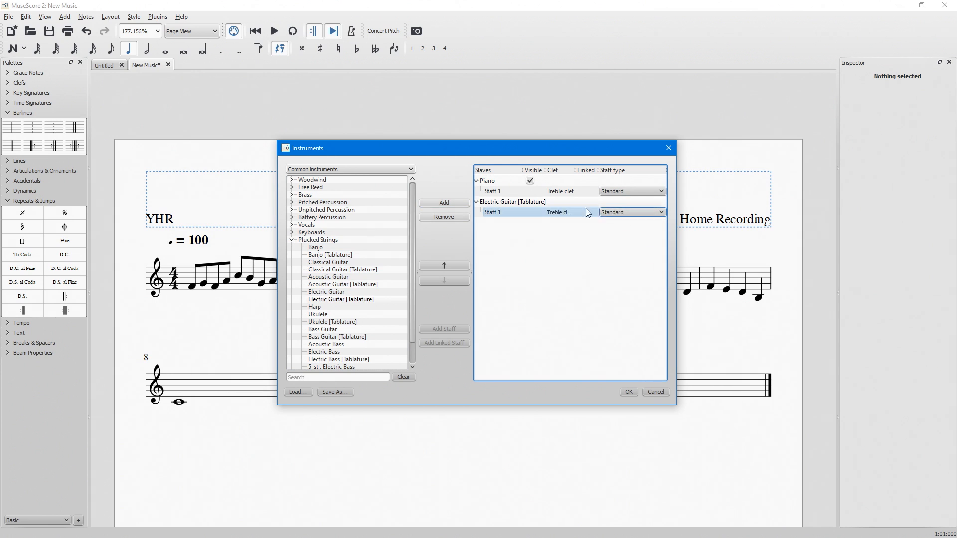
Move the electric guitar above the piano in the instrument order and return it below the piano.
left_click(573, 202)
left_click(452, 266)
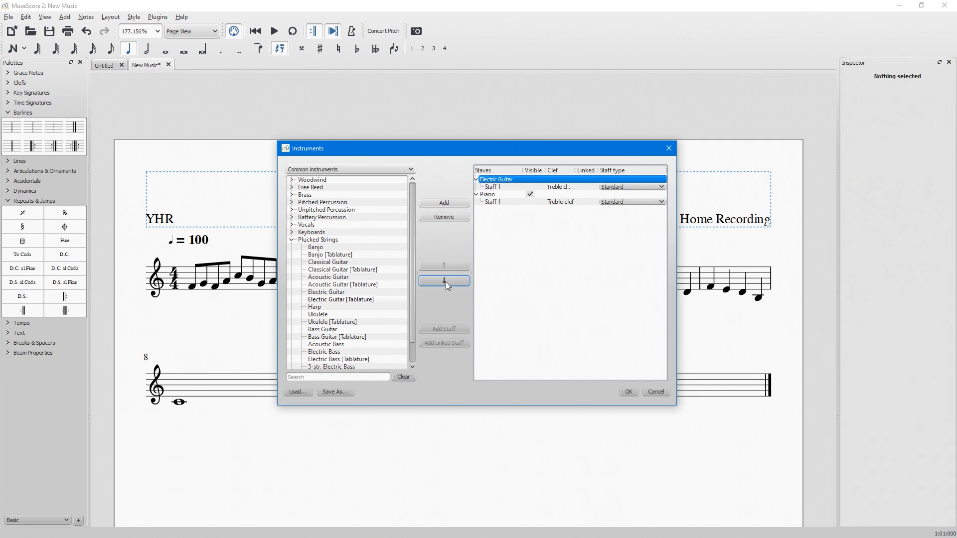
left_click(446, 281)
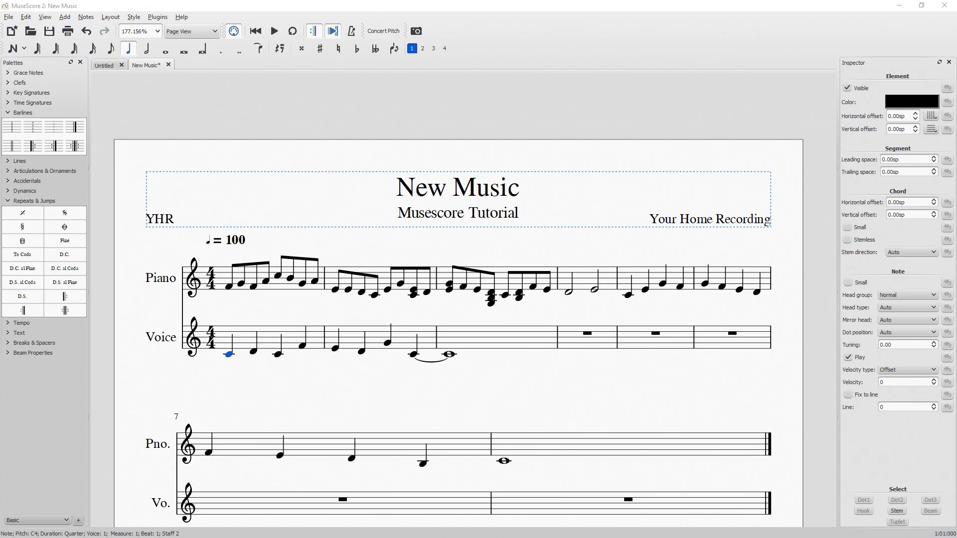
Add lyrics from the first note of the Voice staff, entering "These are the lyr-" across measure 1, one syllable per note.
left_click(65, 17)
mouse_move(72, 55)
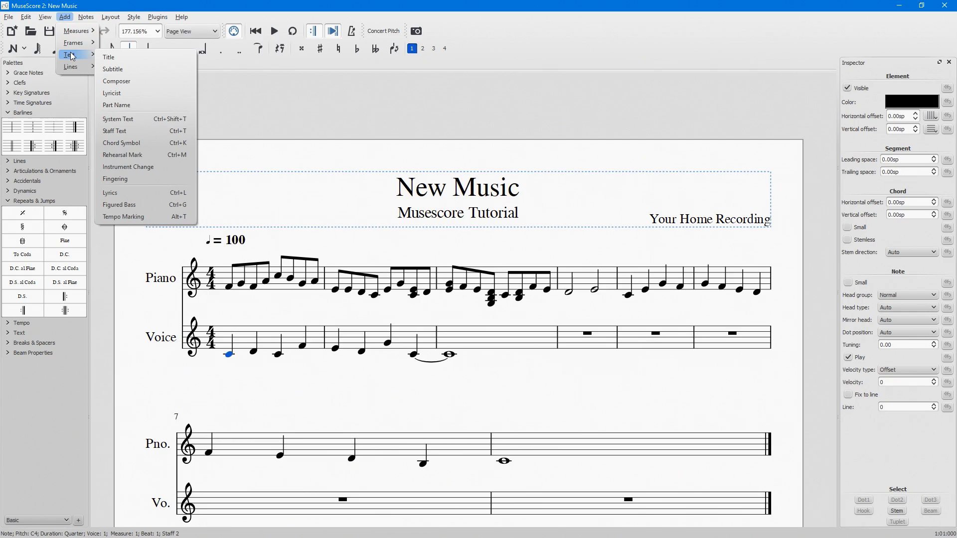
left_click(178, 193)
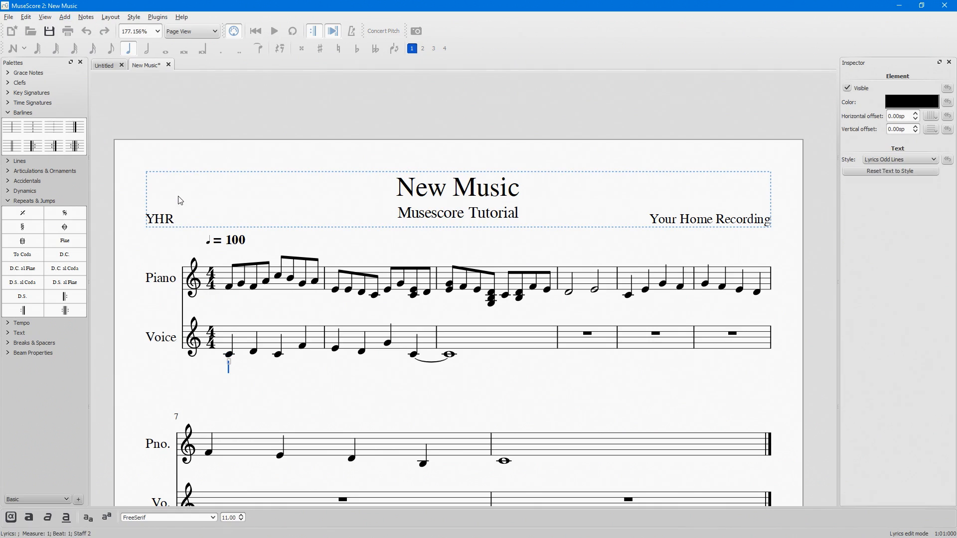
type("These")
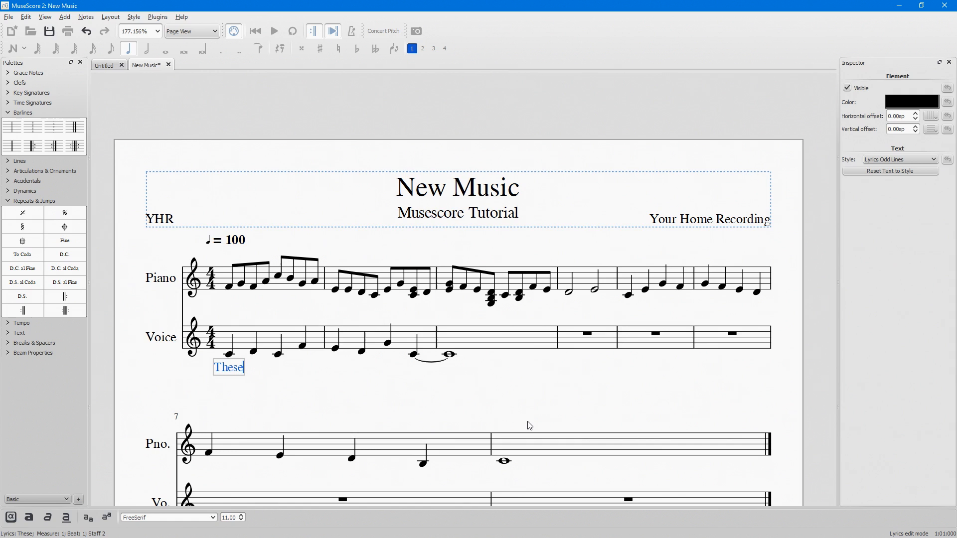
key("space")
type("are")
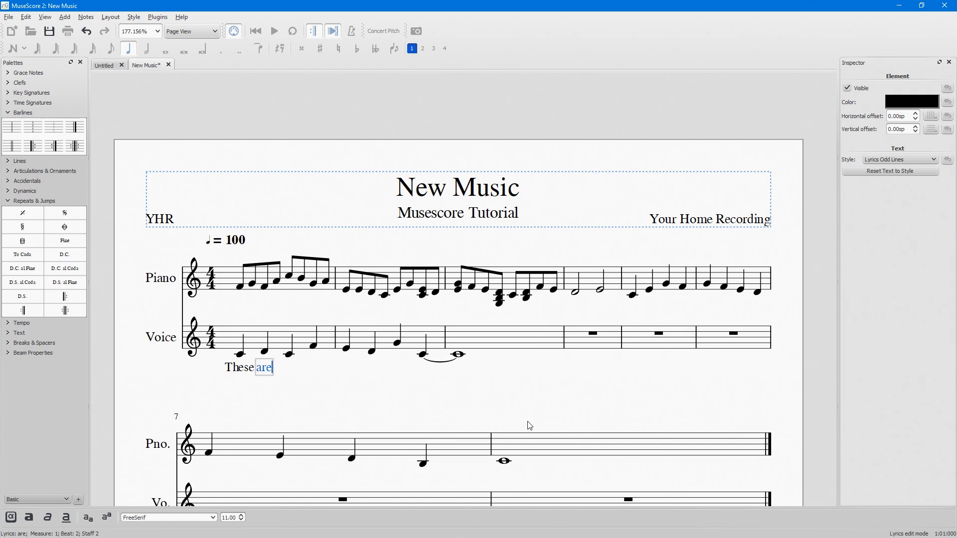
key("space")
type("the")
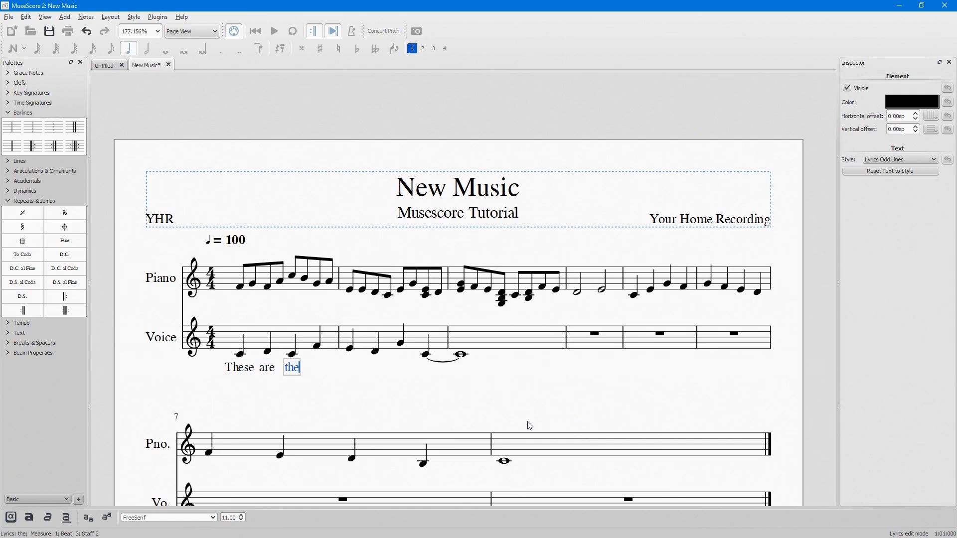
key("space")
type("lyr")
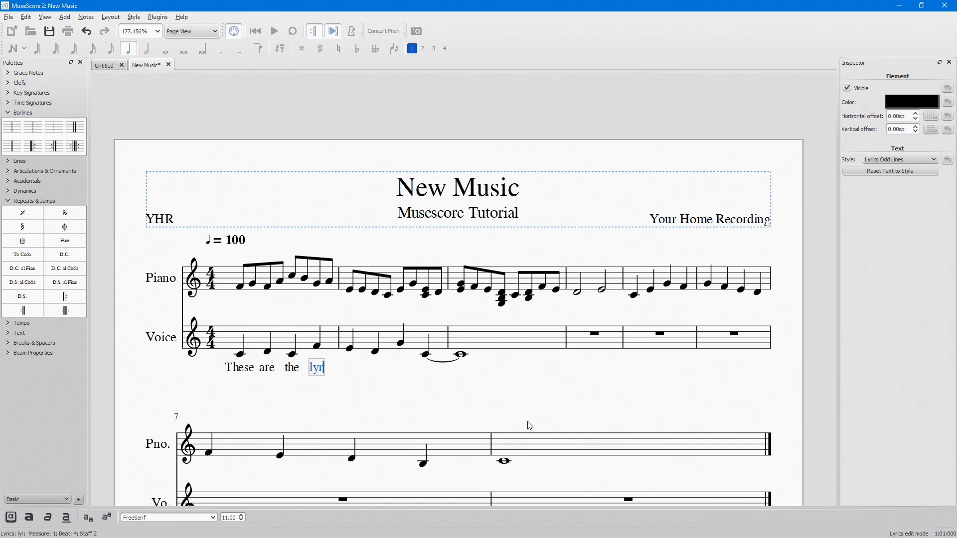
key("minus")
Continue the Voice lyrics across measure 2 with "ics to our song.", one syllable per note, and finish lyrics entry.
type("ics")
key("space")
type("to")
key("space")
type("our")
key("space")
type("song")
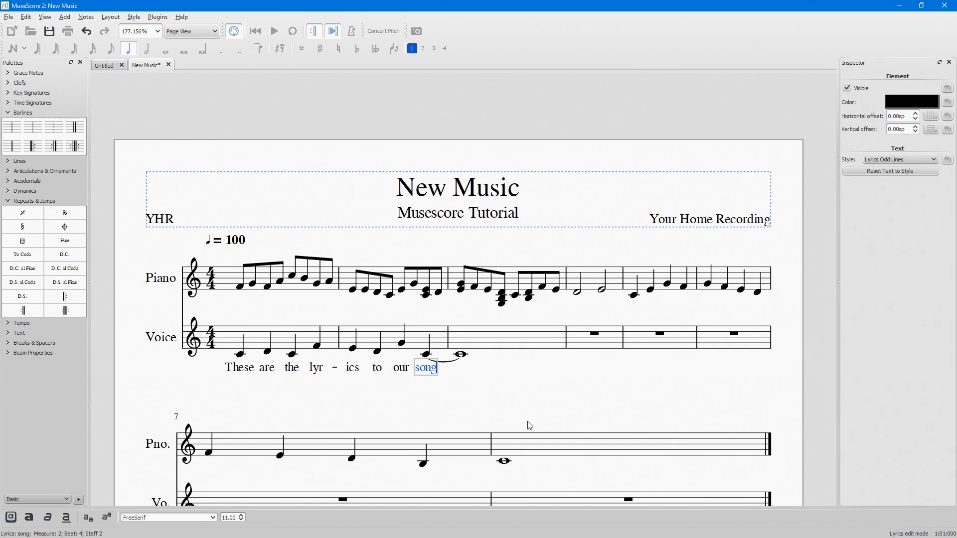
type(".")
left_click(489, 392)
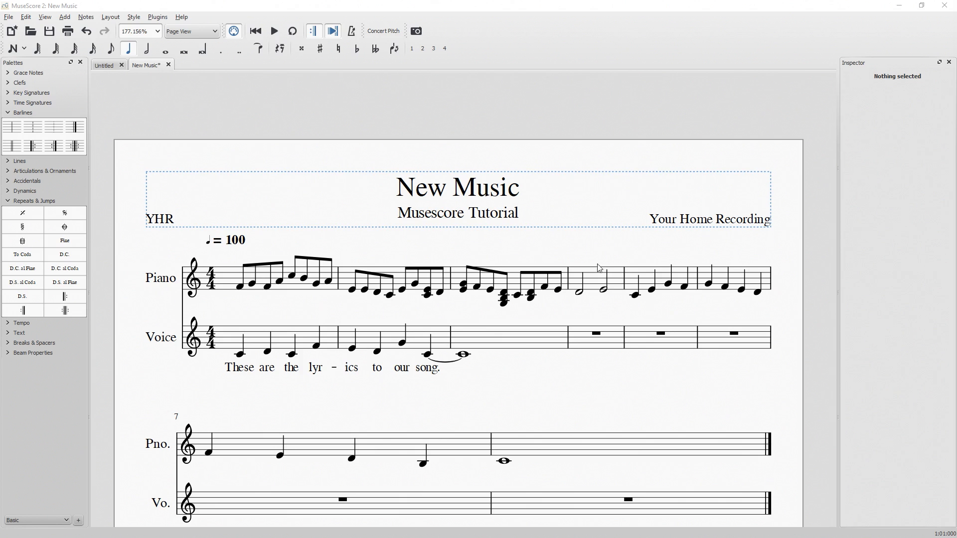
Review the Save As options for the score as a MuseScore file and close the dialog without saving.
left_click(8, 17)
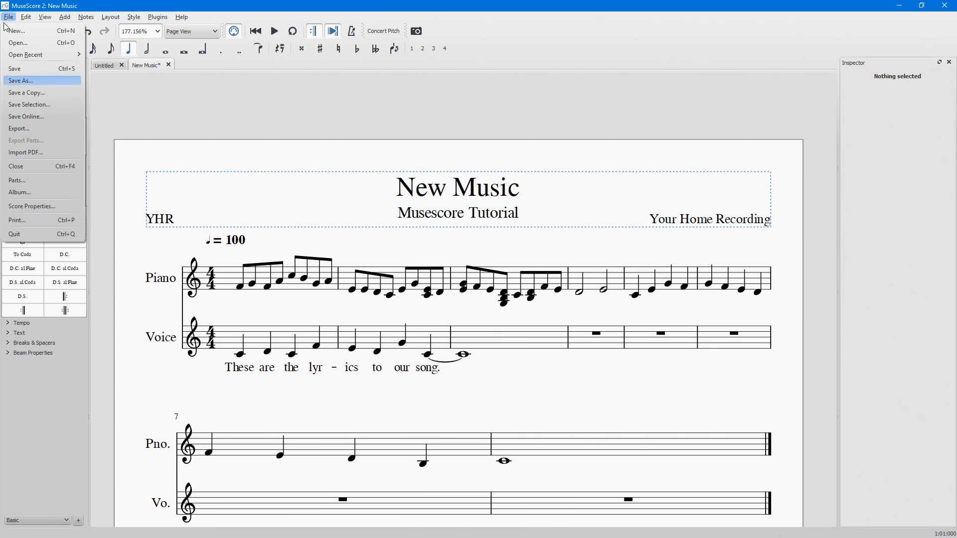
left_click(25, 86)
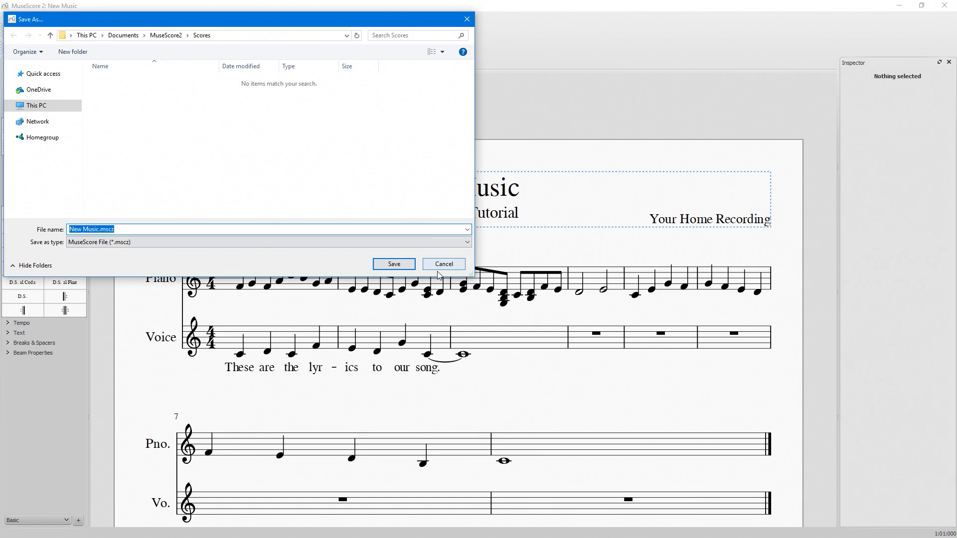
left_click(462, 267)
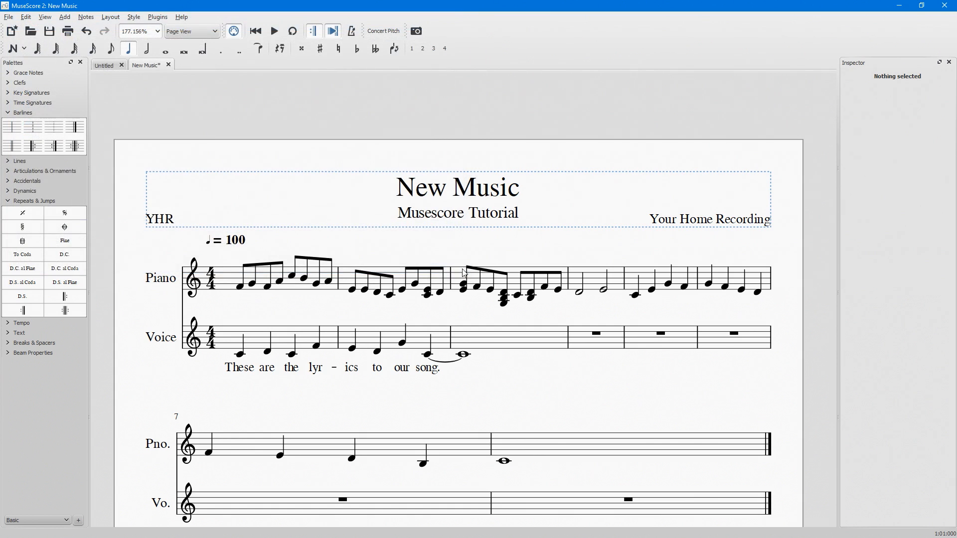
Review the file formats available for exporting the score and close the dialog without exporting.
left_click(8, 17)
left_click(34, 128)
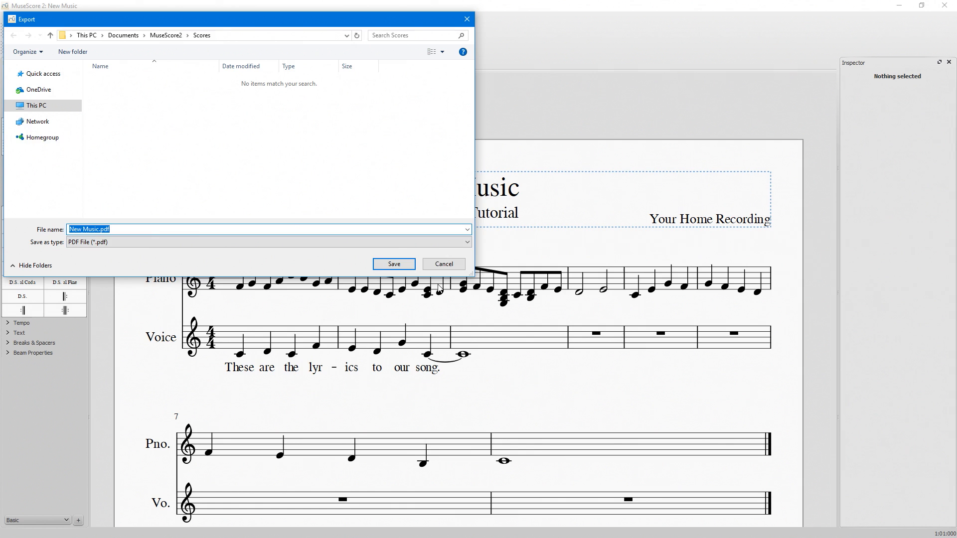
left_click(397, 244)
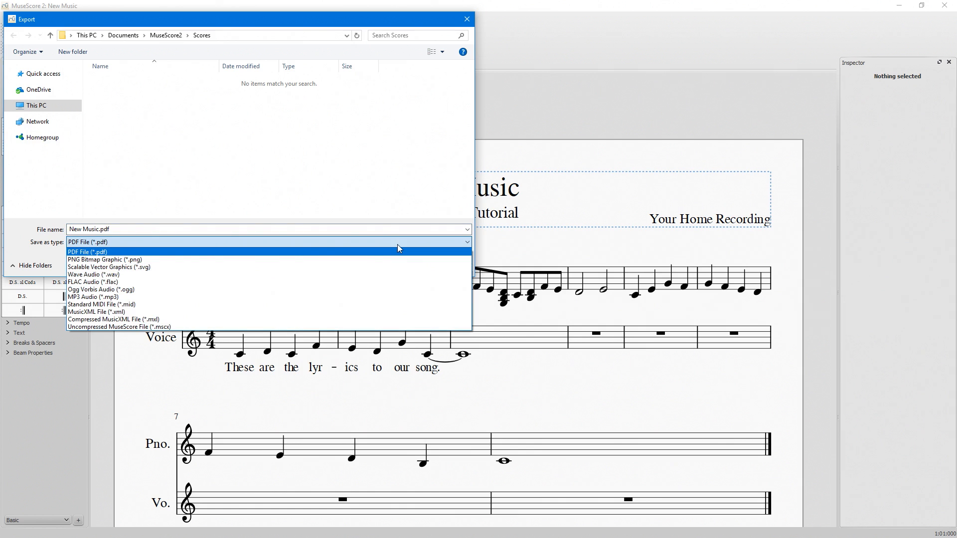
left_click(342, 195)
left_click(443, 265)
Review the print settings for the score and close the dialog without printing.
left_click(8, 18)
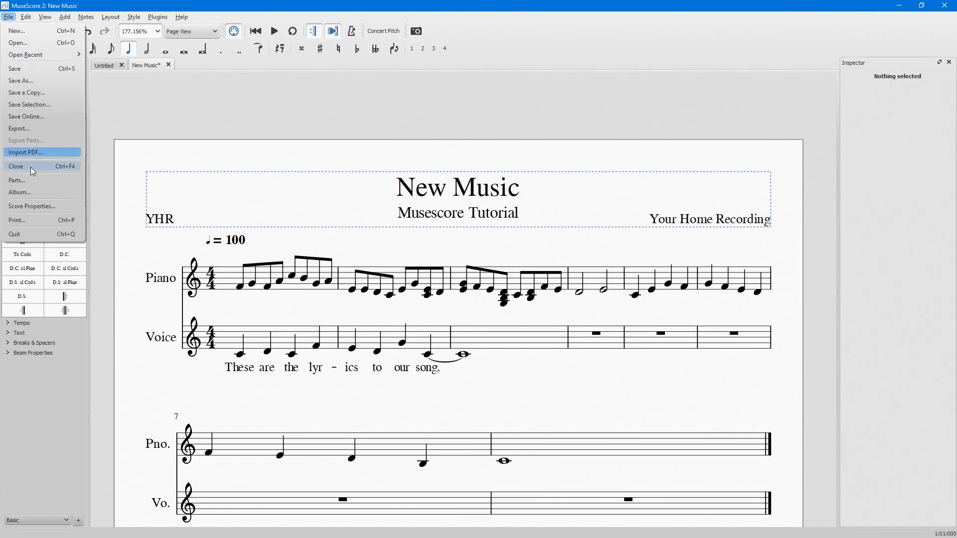
left_click(31, 220)
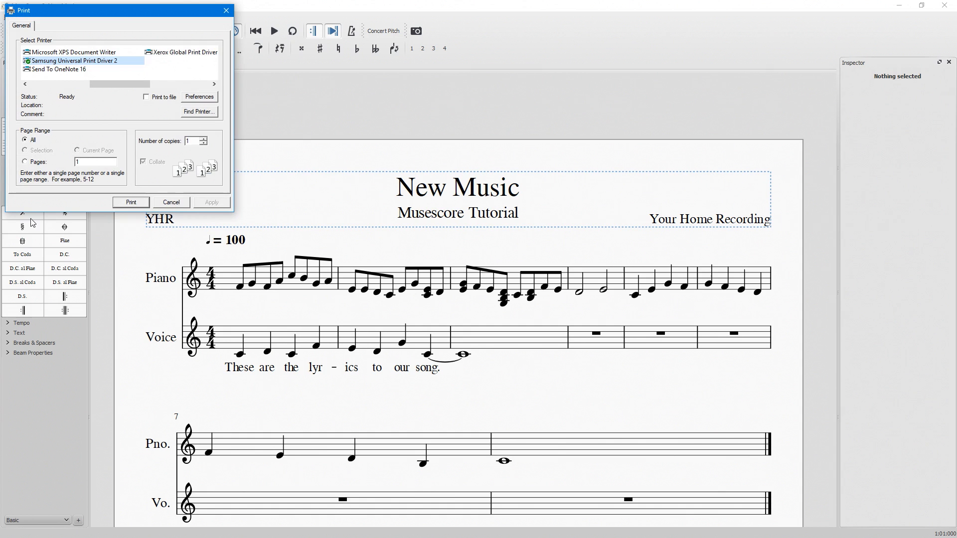
left_click(184, 205)
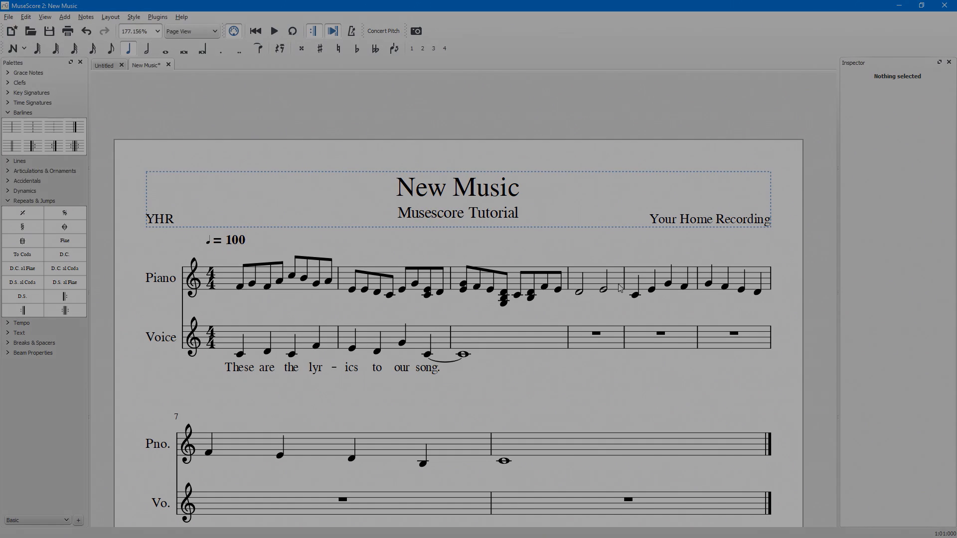